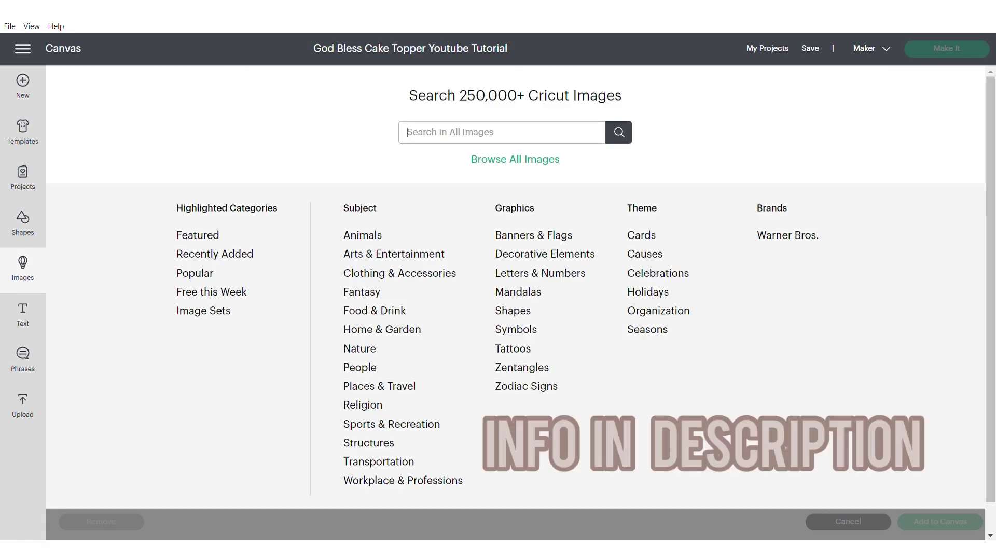
# Search the images for #m248bfe07, add the cross to the canvas and move it toward the middle
pyautogui.write('#m248bfe')
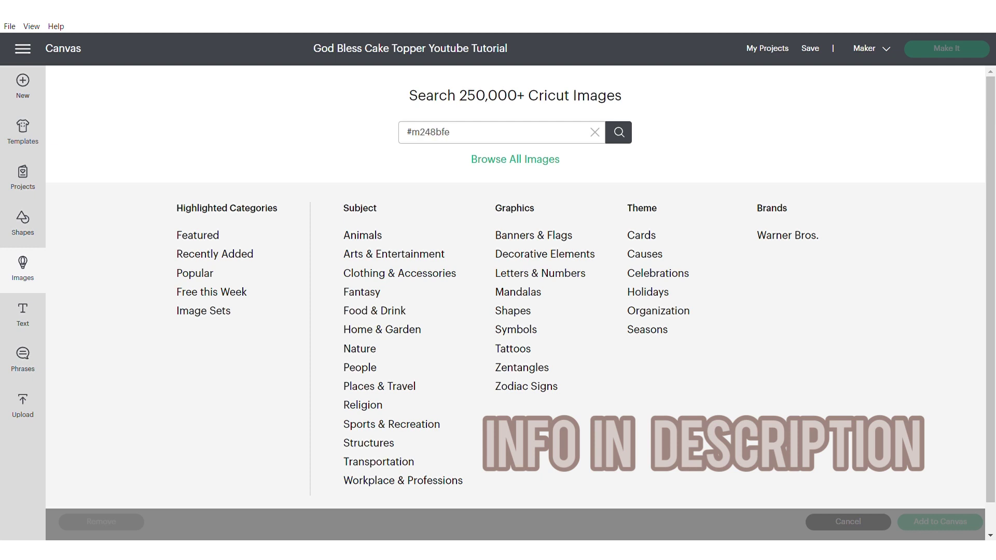
pyautogui.write('01')
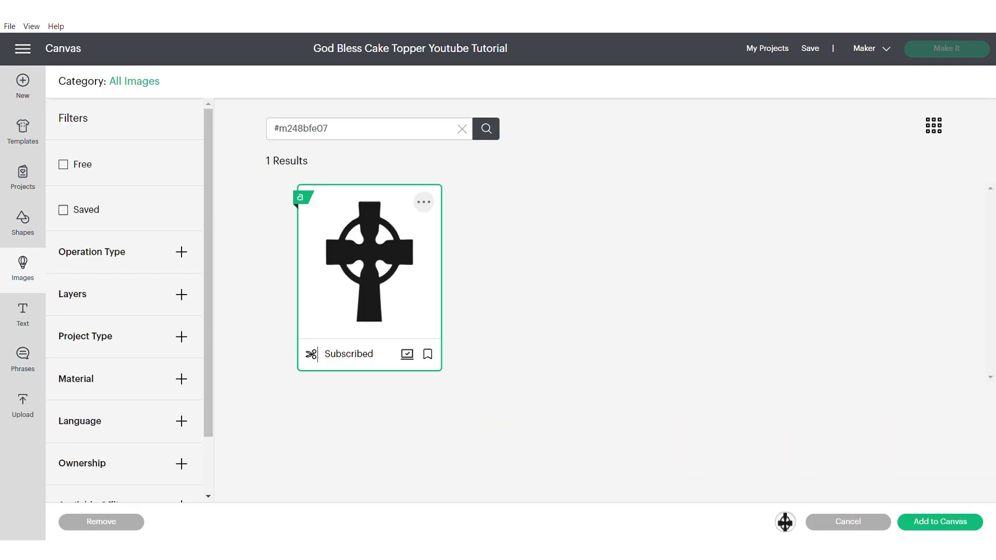
pyautogui.click(940, 522)
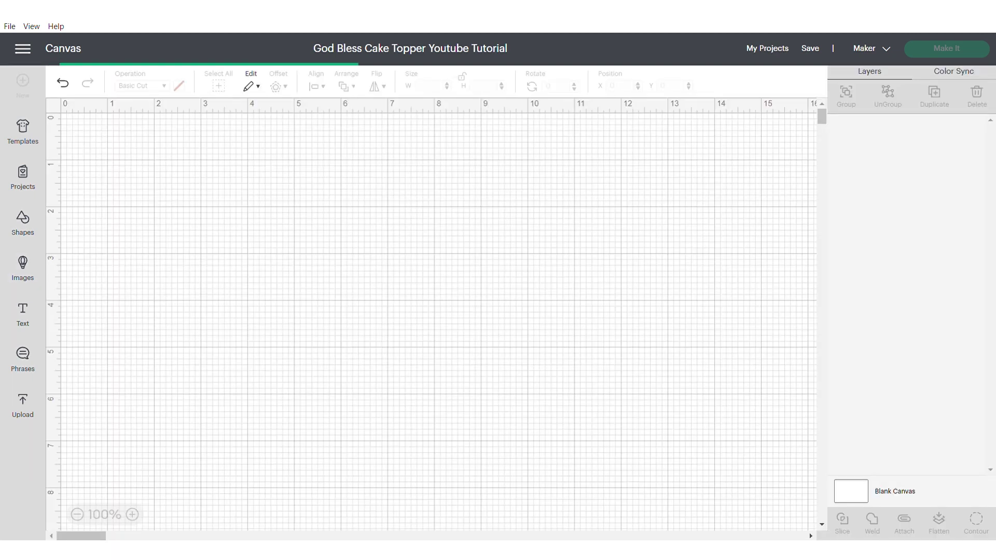
pyautogui.moveTo(176, 384); pyautogui.dragTo(316, 415)
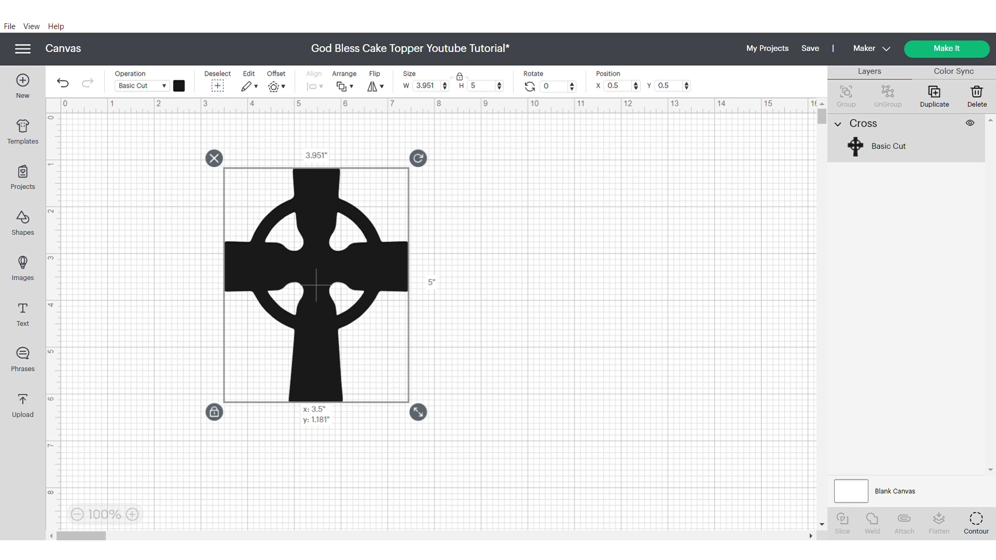
pyautogui.moveTo(316, 285); pyautogui.dragTo(439, 322)
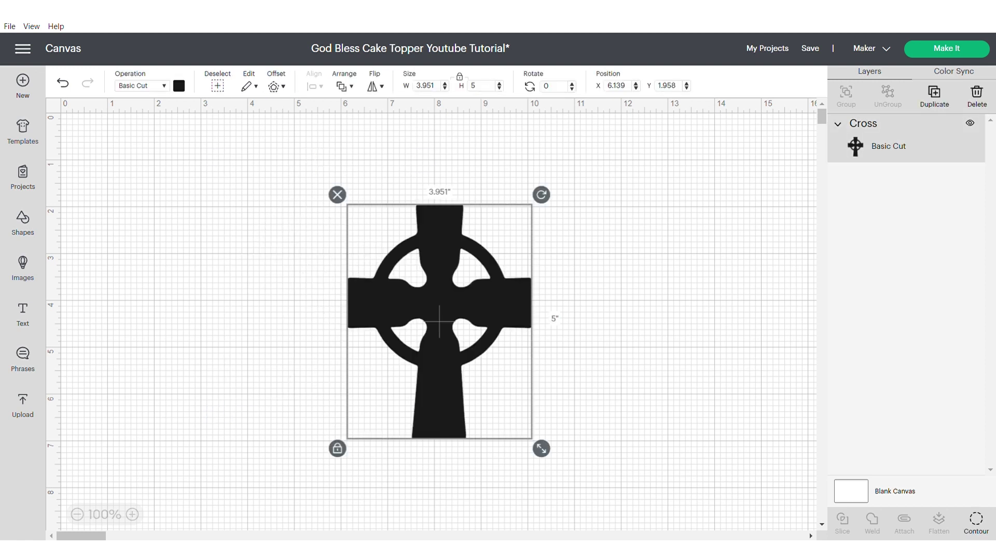
# Recolour the cross to a golden tan, #dea556
pyautogui.click(179, 86)
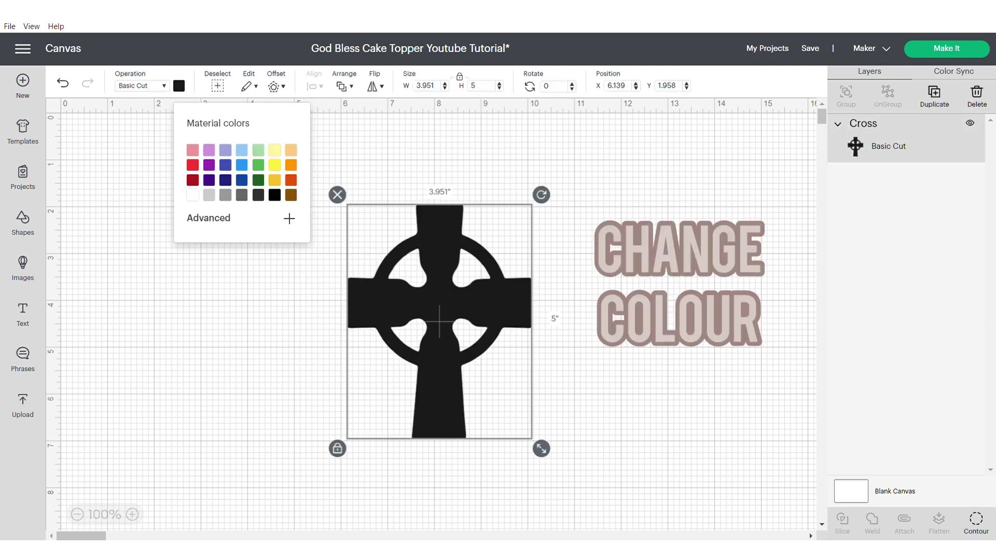
pyautogui.click(291, 195)
pyautogui.click(289, 230)
pyautogui.click(253, 251)
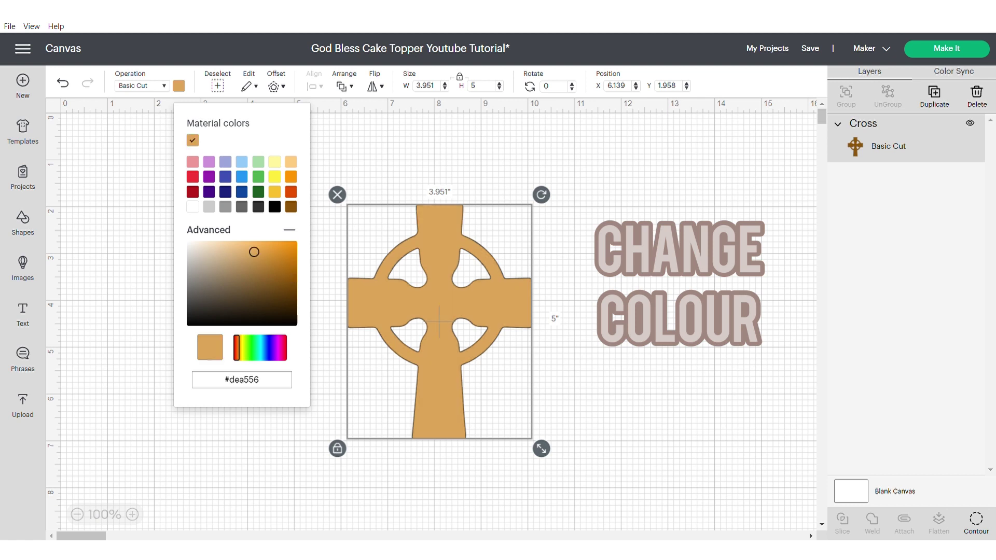
# Enlarge the cross to about 6.45 by 8.16 inches and place it around the 9 to 15 inch marks of the canvas
pyautogui.moveTo(439, 321); pyautogui.dragTo(260, 292)
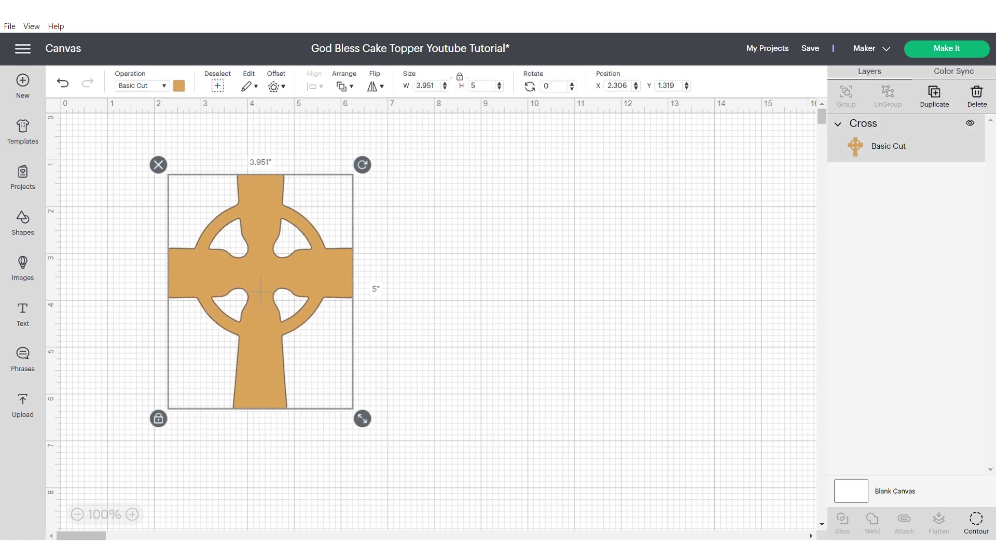
pyautogui.moveTo(362, 419); pyautogui.dragTo(485, 523)
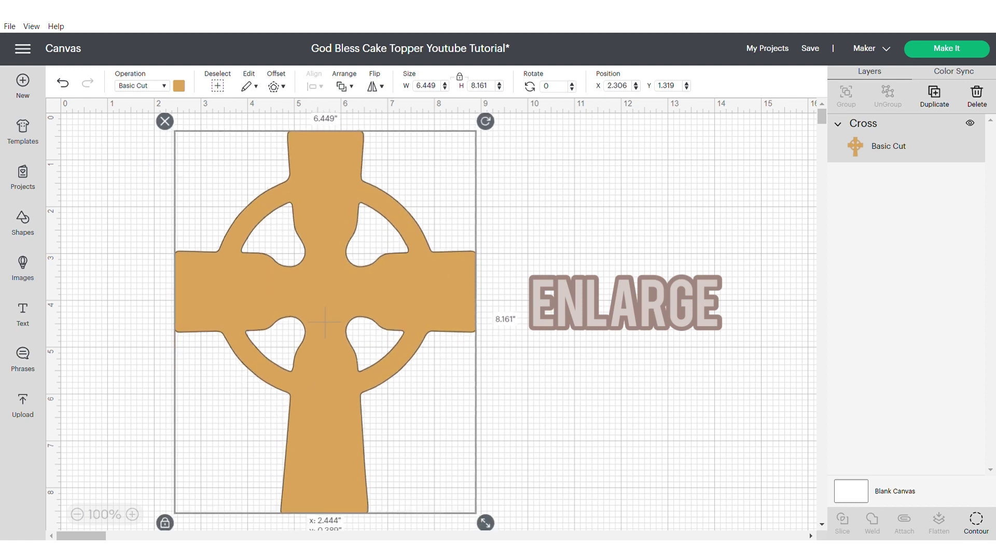
pyautogui.moveTo(326, 291); pyautogui.dragTo(635, 303)
pyautogui.click(358, 290)
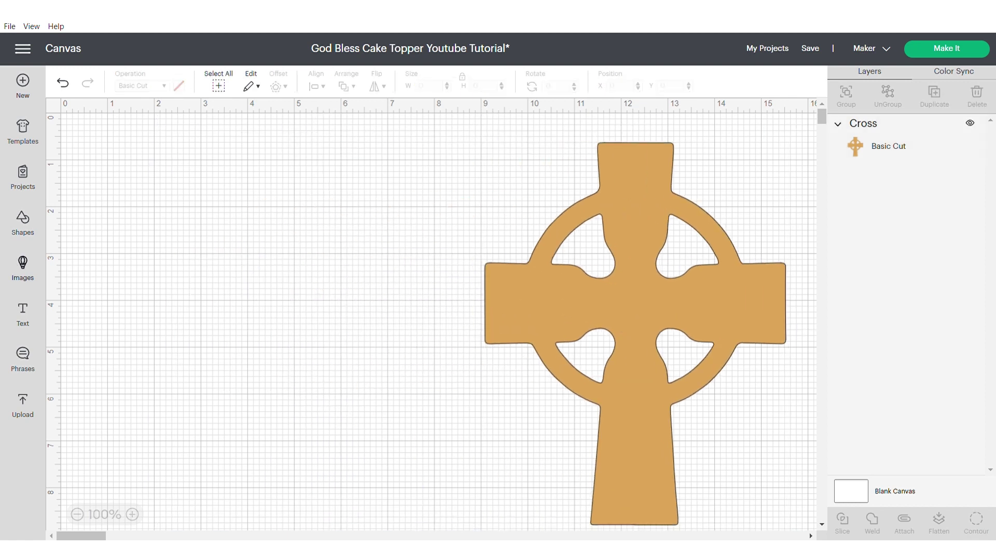
# Add a text object beside the cross and set its font to Aldine 721 BT
pyautogui.click(23, 313)
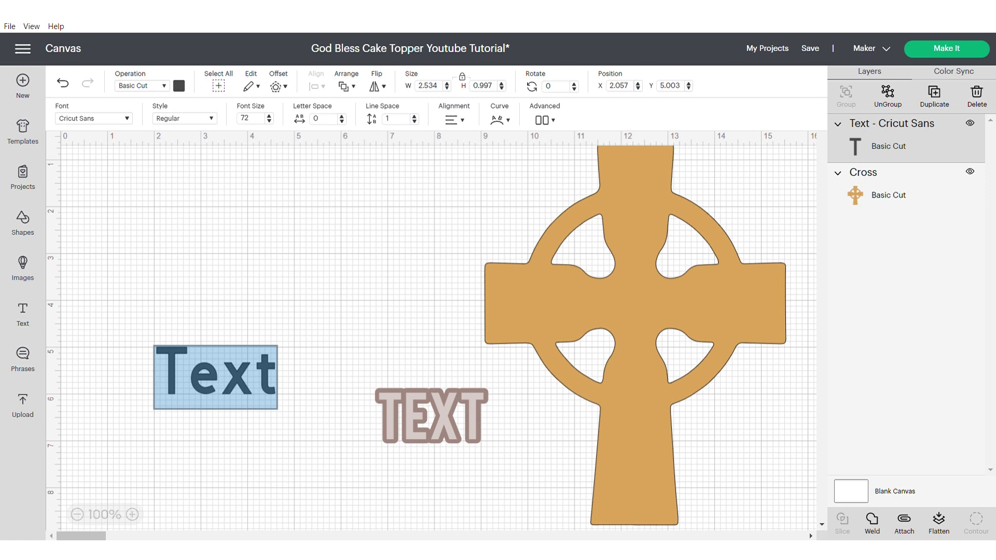
pyautogui.click(108, 119)
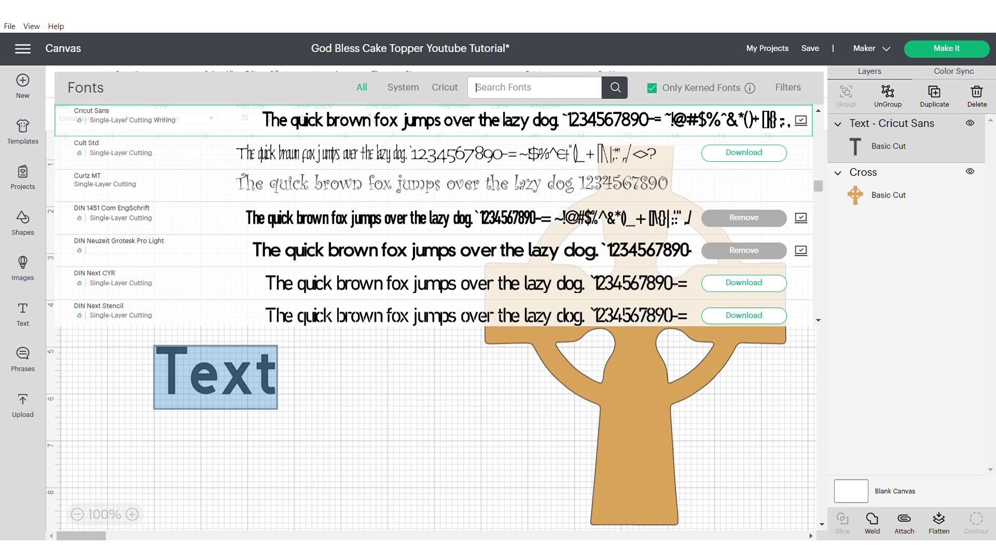
pyautogui.write('al')
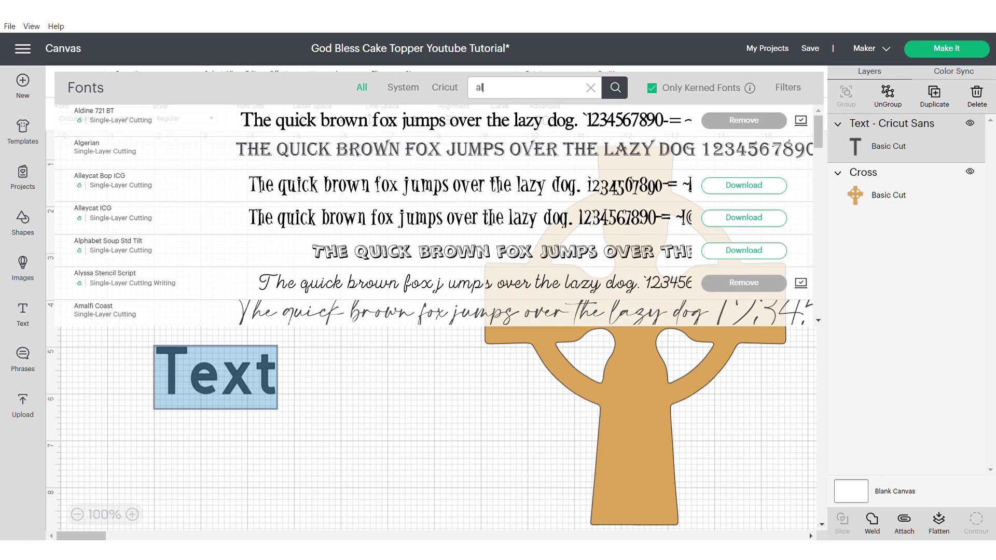
pyautogui.click(434, 120)
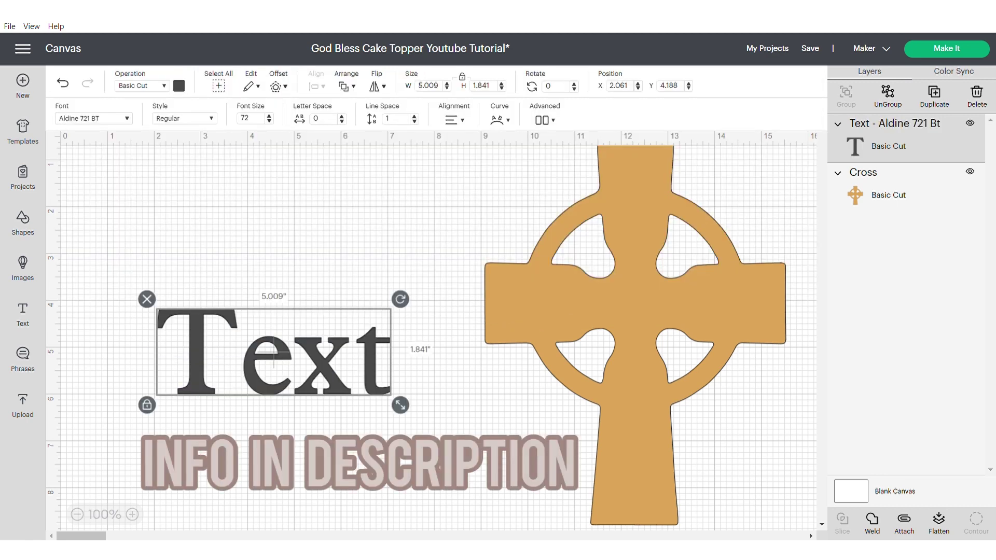
# Replace the placeholder wording of the text object with GOD BLESS
pyautogui.doubleClick(274, 355)
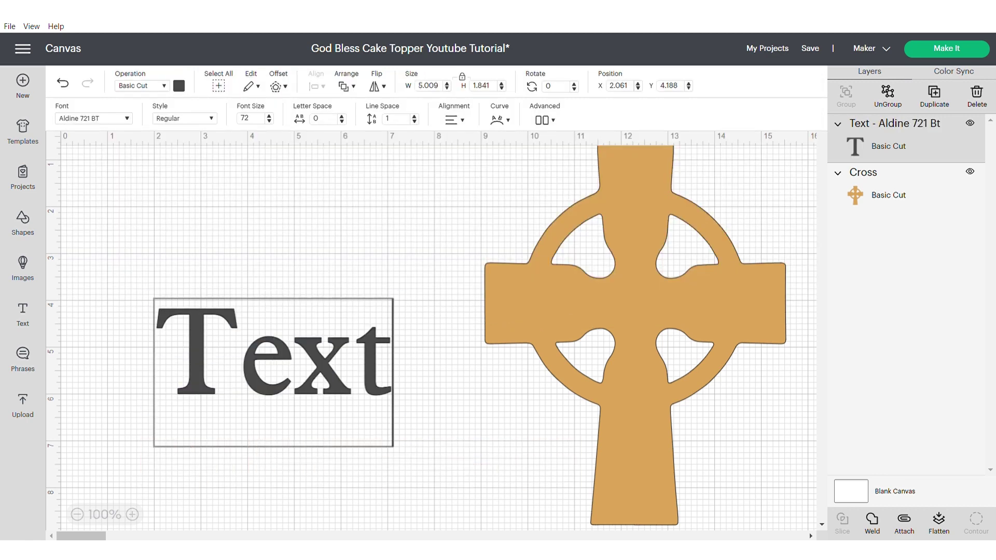
pyautogui.press('BackSpace')
pyautogui.press('BackSpace')
pyautogui.press('BackSpace')
pyautogui.press('BackSpace')
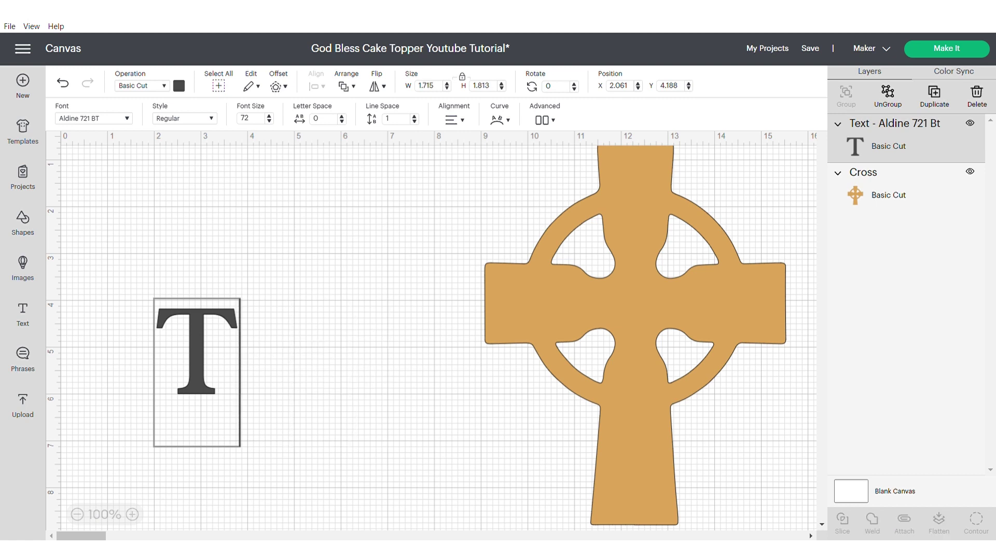
pyautogui.write('G')
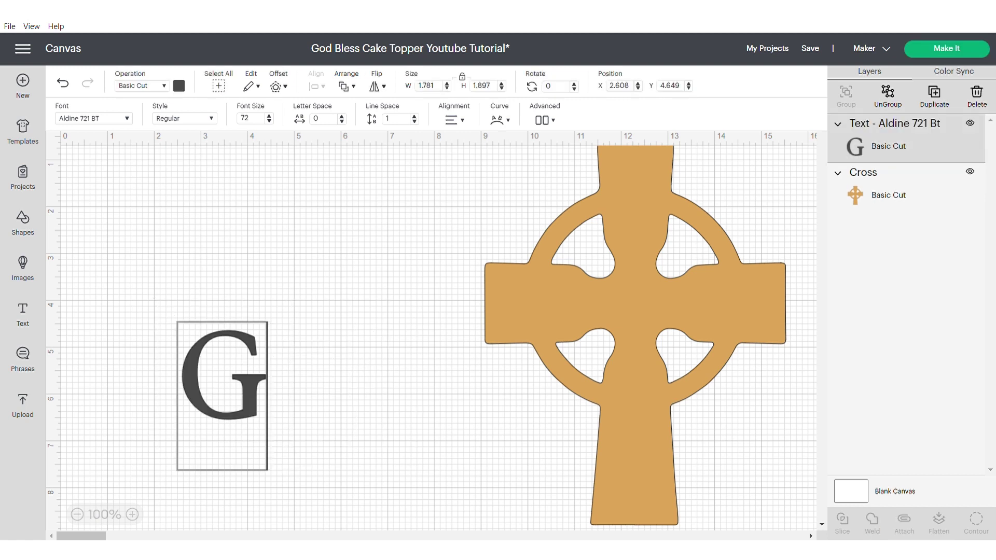
pyautogui.write('OF')
pyautogui.press('BackSpace')
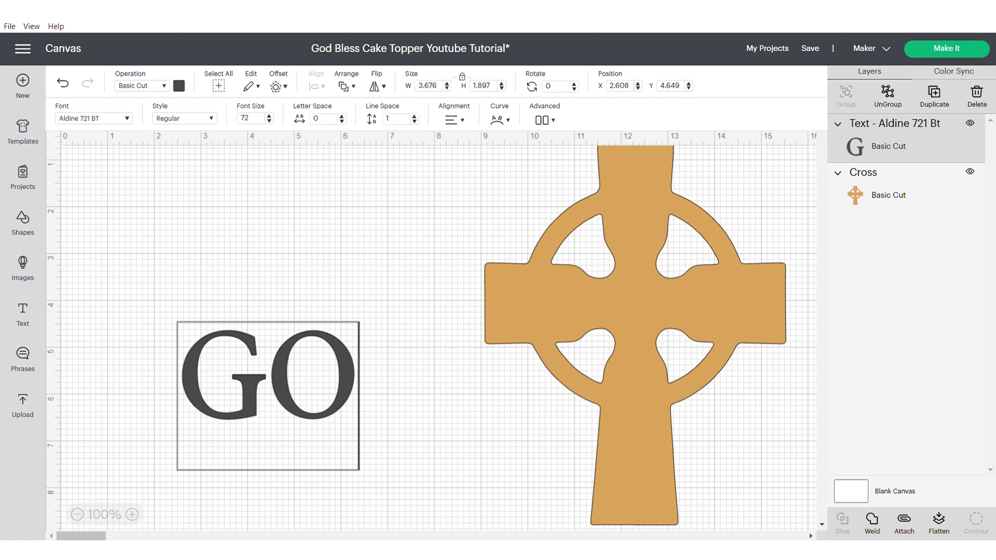
pyautogui.write('D BLESS')
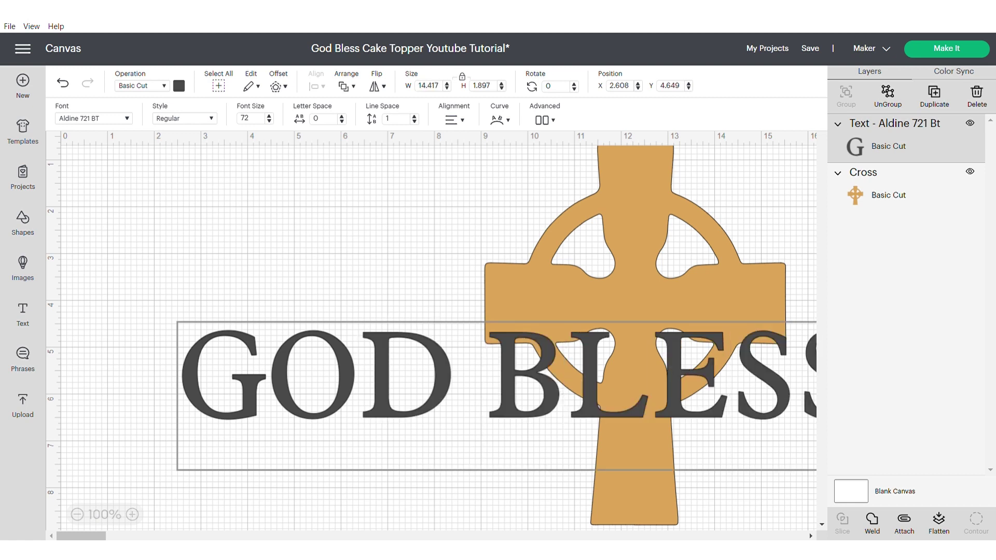
# Scale the GOD BLESS text down to a font size of about 47 and place it low beside the cross
pyautogui.moveTo(565, 376); pyautogui.dragTo(253, 349)
pyautogui.click(363, 281)
pyautogui.moveTo(745, 404); pyautogui.dragTo(380, 353)
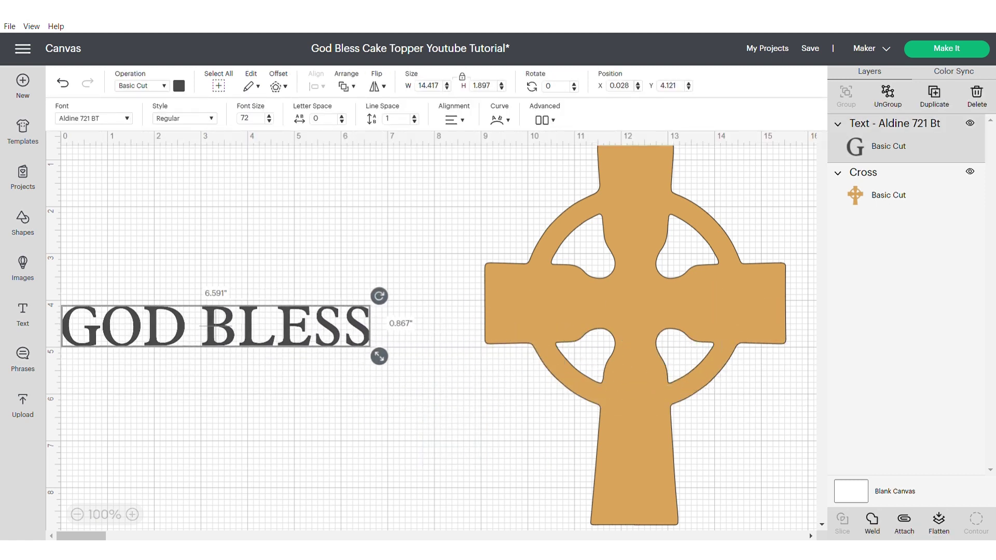
pyautogui.moveTo(206, 330); pyautogui.dragTo(290, 424)
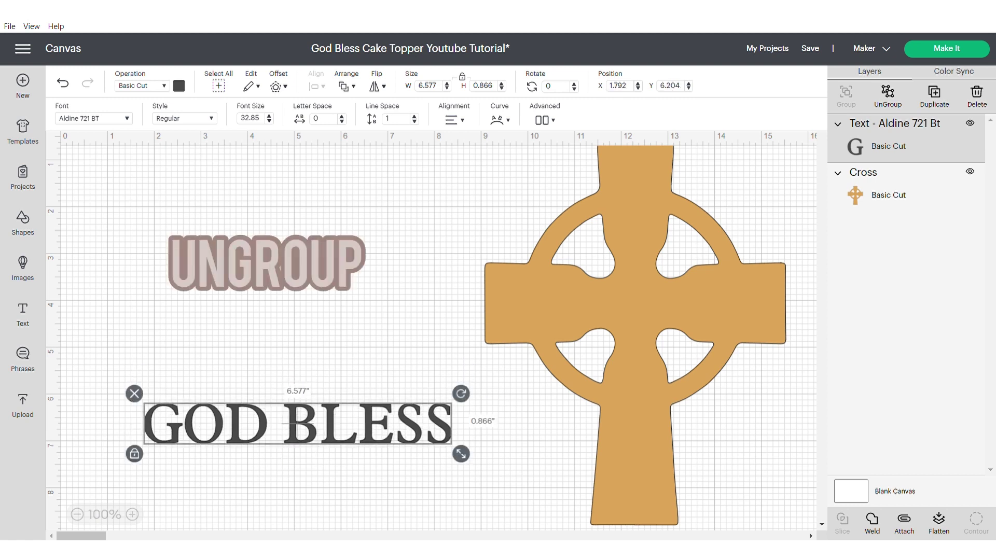
pyautogui.moveTo(461, 453); pyautogui.dragTo(570, 471)
pyautogui.moveTo(338, 432); pyautogui.dragTo(306, 431)
# Ungroup the GOD BLESS text and move its letters closer together within each word
pyautogui.rightClick(410, 431)
pyautogui.click(443, 139)
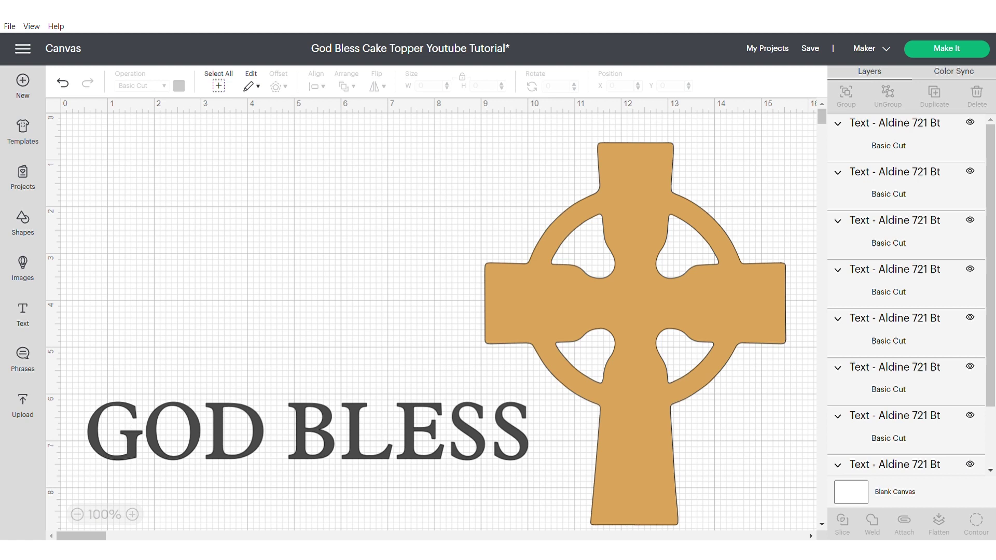
pyautogui.moveTo(115, 431); pyautogui.dragTo(118, 431)
pyautogui.moveTo(234, 431); pyautogui.dragTo(224, 431)
pyautogui.moveTo(310, 430); pyautogui.dragTo(291, 432)
pyautogui.moveTo(370, 430); pyautogui.dragTo(345, 430)
pyautogui.moveTo(423, 431); pyautogui.dragTo(389, 430)
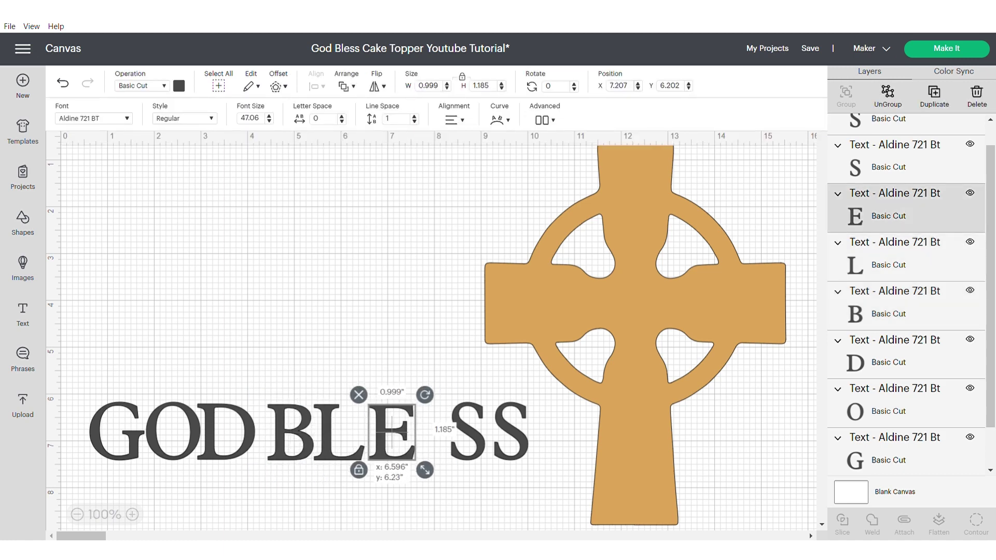
pyautogui.moveTo(465, 431); pyautogui.dragTo(435, 433)
pyautogui.moveTo(511, 433); pyautogui.dragTo(471, 432)
# Align all the GOD BLESS letters along their bottom edges, clear of the cross, and group them
pyautogui.moveTo(84, 393); pyautogui.dragTo(505, 458)
pyautogui.moveTo(83, 362); pyautogui.dragTo(430, 468)
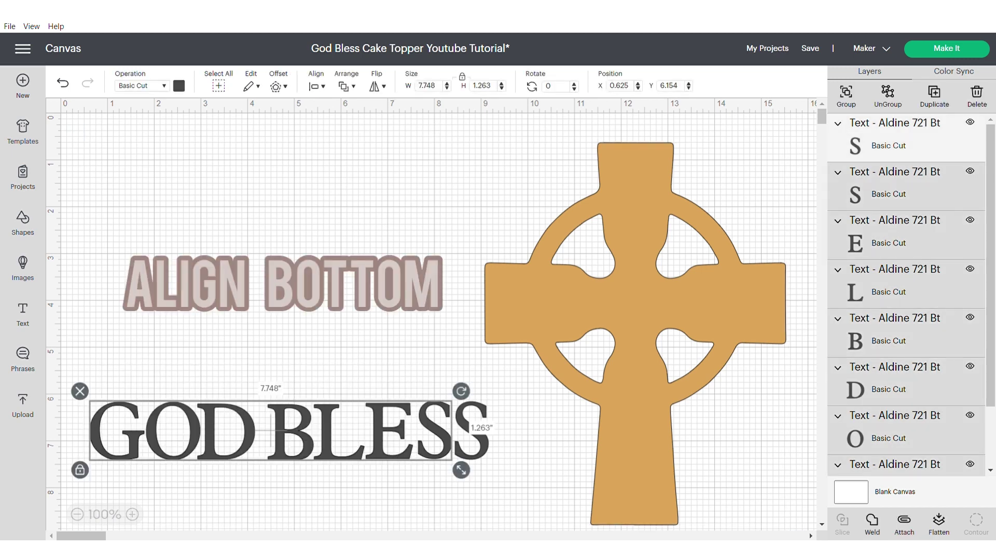
pyautogui.moveTo(636, 311); pyautogui.dragTo(749, 297)
pyautogui.moveTo(76, 378); pyautogui.dragTo(508, 498)
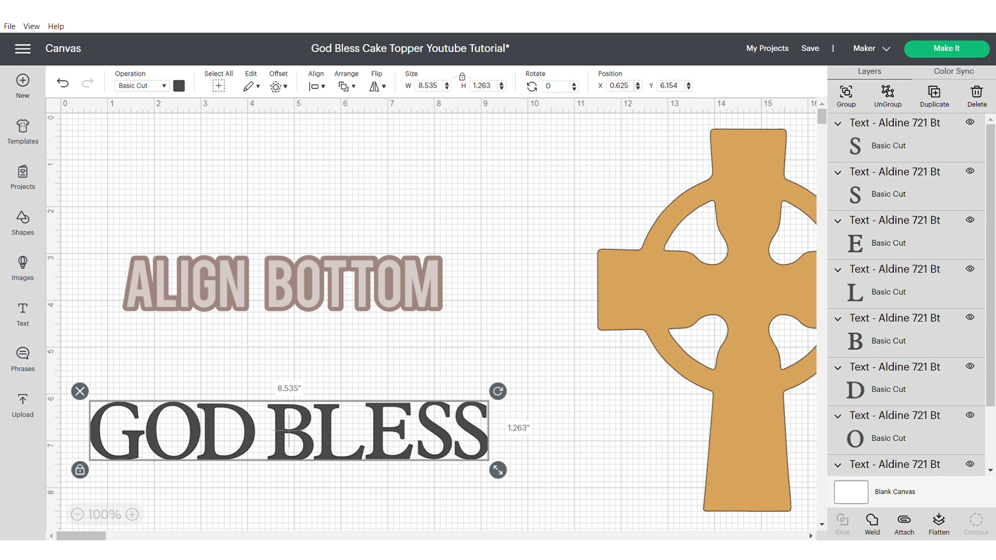
pyautogui.click(317, 86)
pyautogui.click(351, 205)
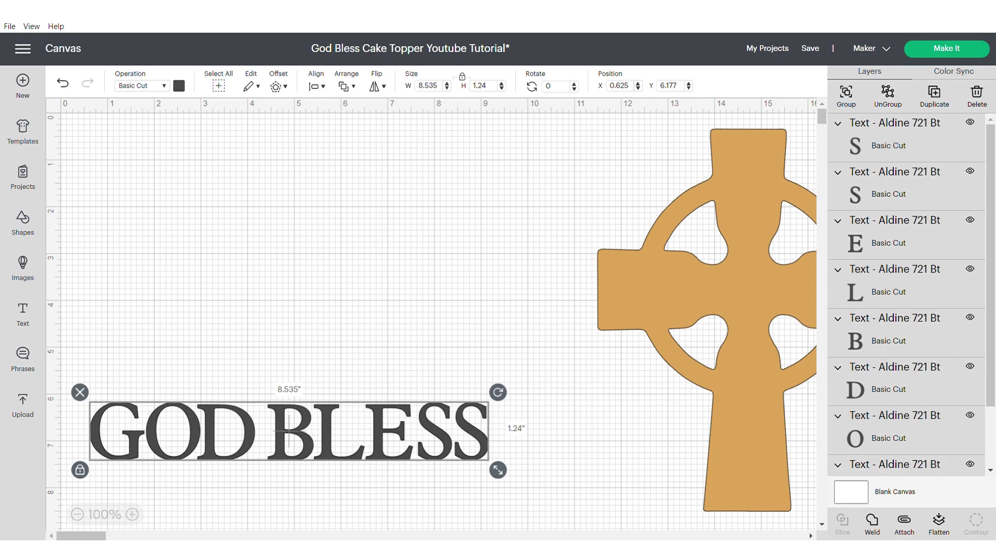
pyautogui.hotkey('ctrl', 'g')
# Scale the GOD BLESS group to about 5.64 inches wide and centre it across the cross's lower stem, just below the ring
pyautogui.moveTo(747, 290); pyautogui.dragTo(356, 314)
pyautogui.moveTo(287, 433); pyautogui.dragTo(402, 422)
pyautogui.moveTo(612, 459); pyautogui.dragTo(475, 439)
pyautogui.moveTo(410, 413); pyautogui.dragTo(432, 408)
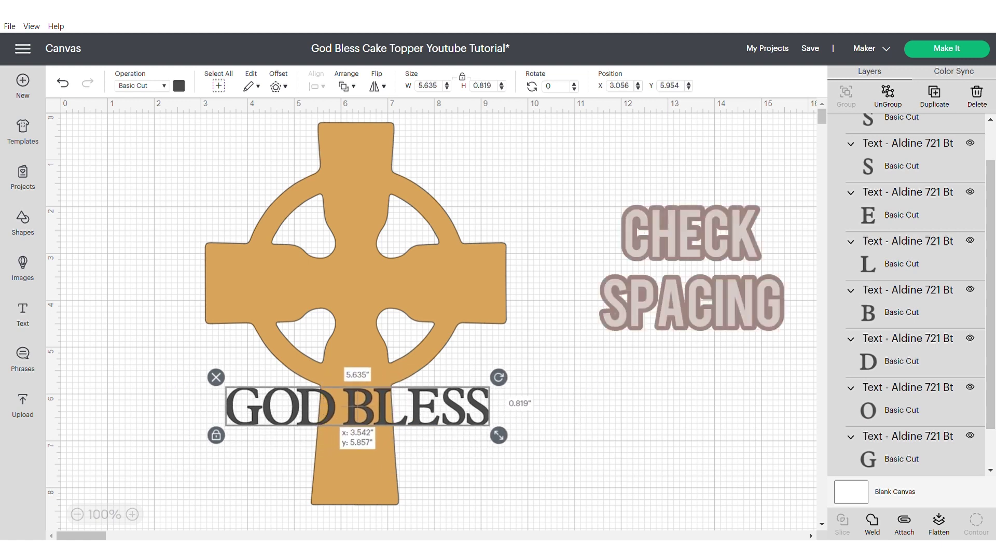
pyautogui.moveTo(366, 407); pyautogui.dragTo(367, 406)
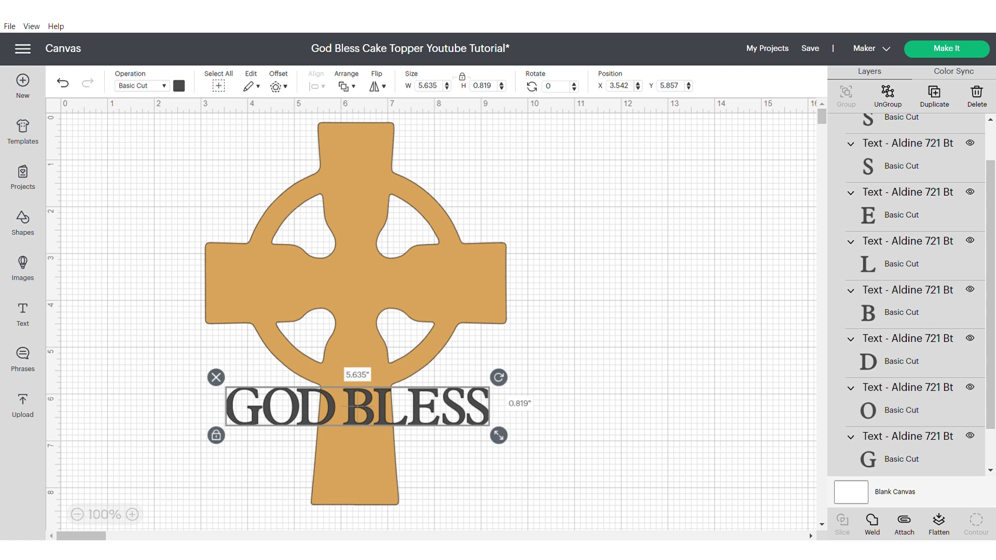
# Move the GOD BLESS group and the cross to the right part of the canvas, keeping the text across the lower stem
pyautogui.moveTo(357, 406); pyautogui.dragTo(647, 433)
pyautogui.moveTo(358, 317); pyautogui.dragTo(636, 339)
pyautogui.click(404, 342)
# Add another text object in Aldine 721 BT containing the recipient's first name in capitals
pyautogui.click(23, 308)
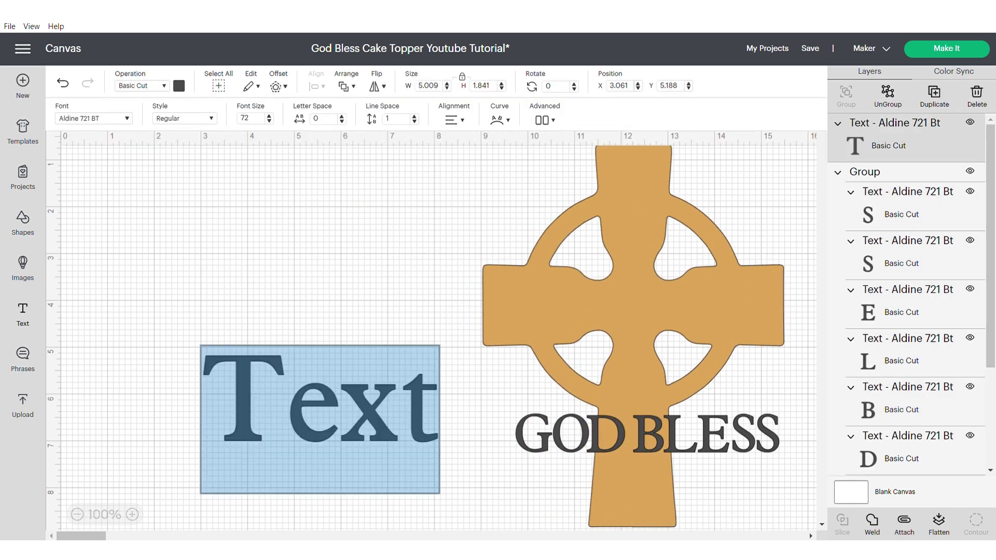
pyautogui.press('End')
pyautogui.press('BackSpace')
pyautogui.press('BackSpace')
pyautogui.press('BackSpace')
pyautogui.press('BackSpace')
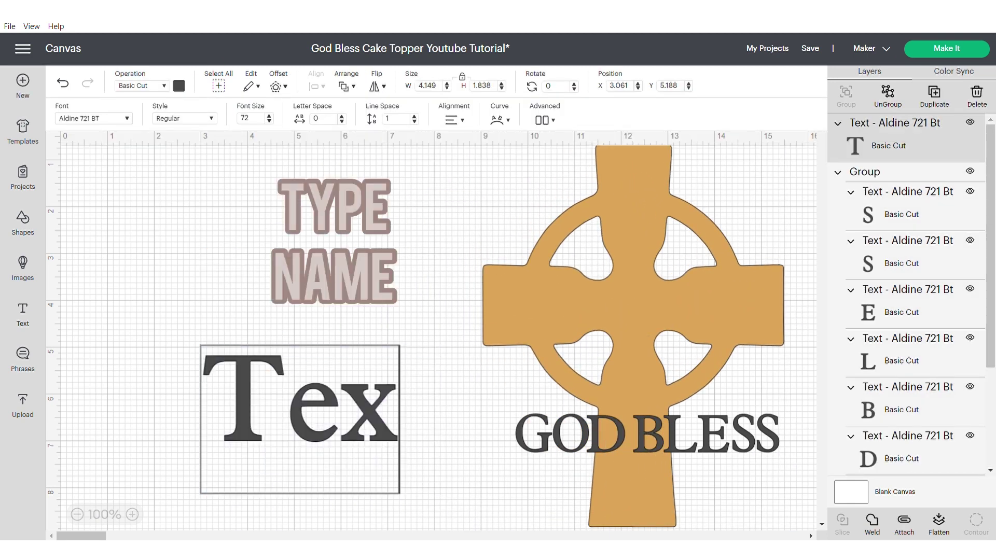
pyautogui.write('b')
pyautogui.press('BackSpace')
pyautogui.write('BRIELLA')
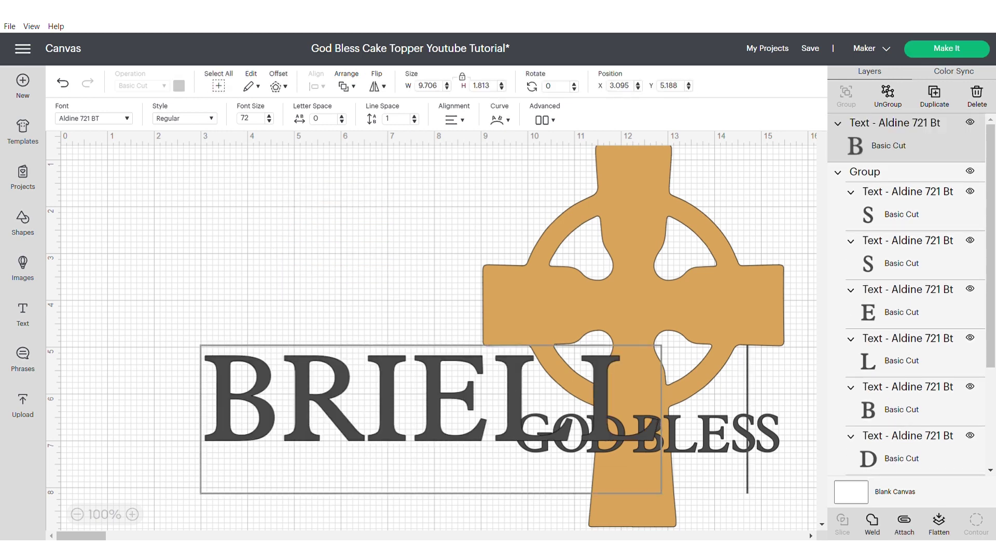
# Scale the name text to about 6.97 inches wide in the free area beside the cross and ungroup its letters
pyautogui.moveTo(464, 389); pyautogui.dragTo(347, 384)
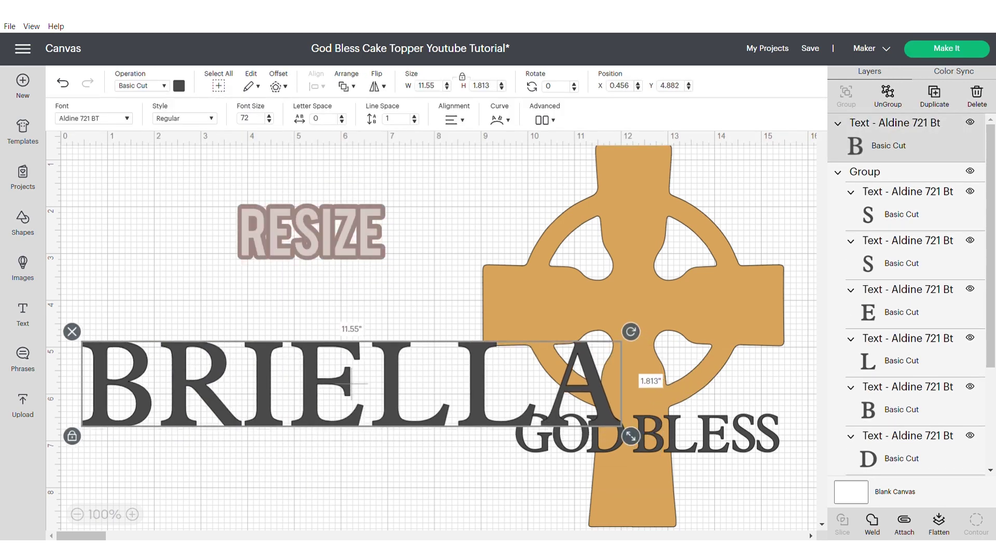
pyautogui.moveTo(630, 436); pyautogui.dragTo(417, 403)
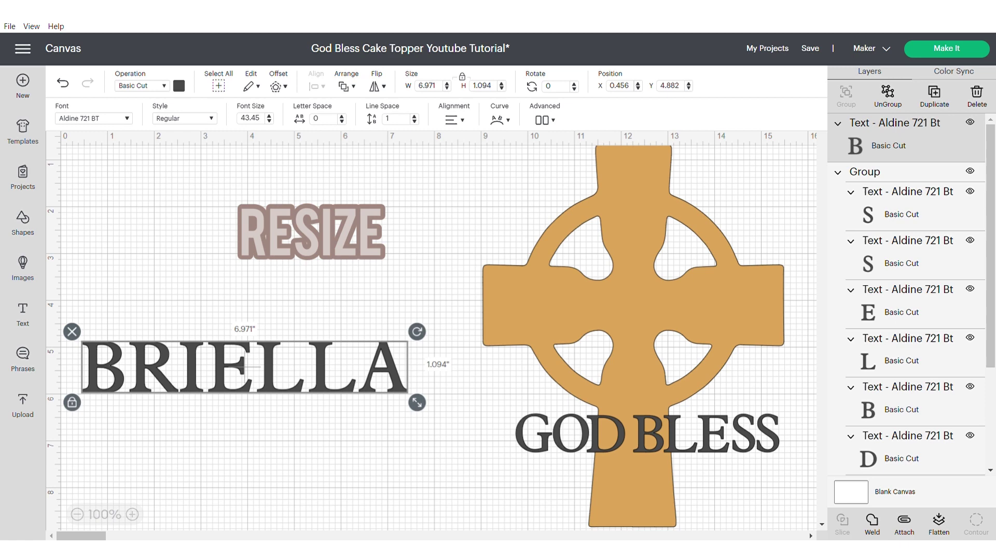
pyautogui.moveTo(371, 371); pyautogui.dragTo(379, 374)
pyautogui.click(379, 446)
pyautogui.click(376, 374)
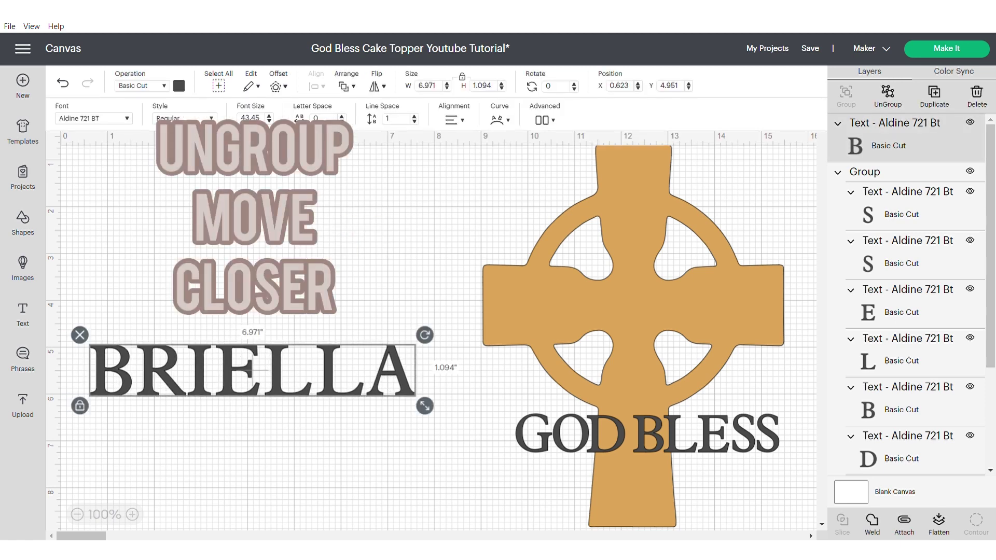
pyautogui.click(888, 97)
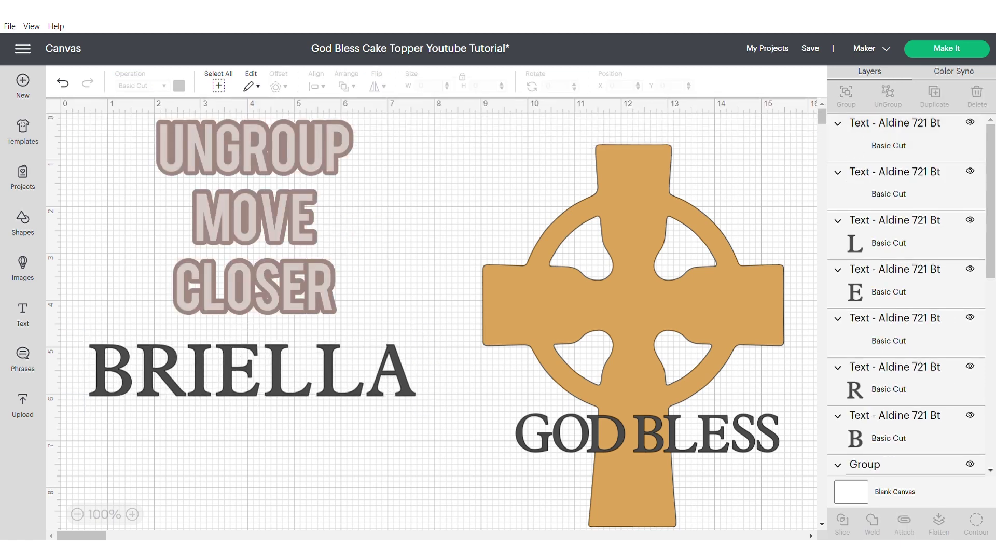
# Move the name's separate letters closer together, shortening the word to about 6.53 inches wide
pyautogui.moveTo(162, 370); pyautogui.dragTo(194, 370)
pyautogui.moveTo(234, 371); pyautogui.dragTo(227, 370)
pyautogui.moveTo(285, 371); pyautogui.dragTo(270, 371)
pyautogui.moveTo(335, 370); pyautogui.dragTo(316, 370)
pyautogui.moveTo(391, 370); pyautogui.dragTo(371, 370)
pyautogui.click(321, 370)
# Align the name's letters along their bottom edges and group them
pyautogui.moveTo(83, 318); pyautogui.dragTo(441, 415)
pyautogui.click(317, 86)
pyautogui.click(366, 206)
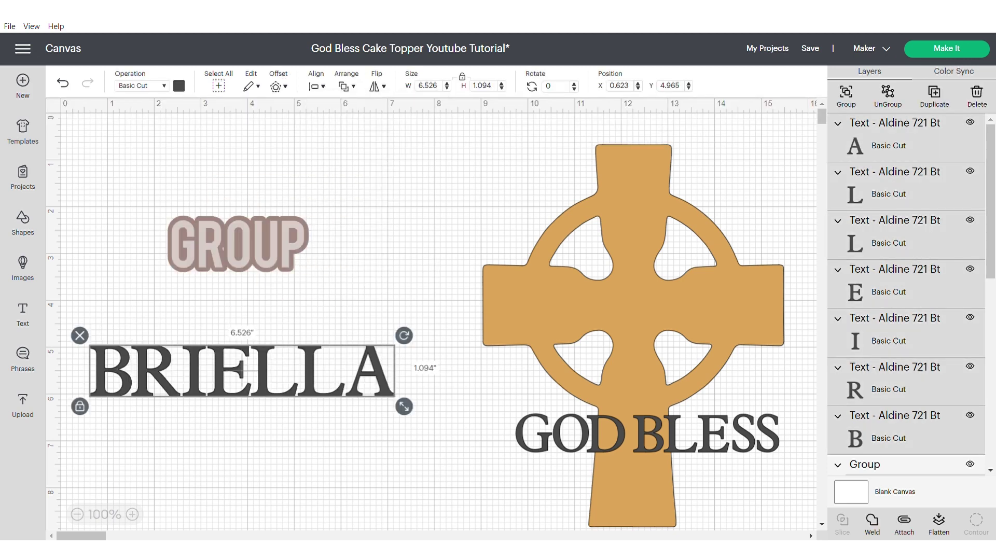
pyautogui.hotkey('ctrl', 'g')
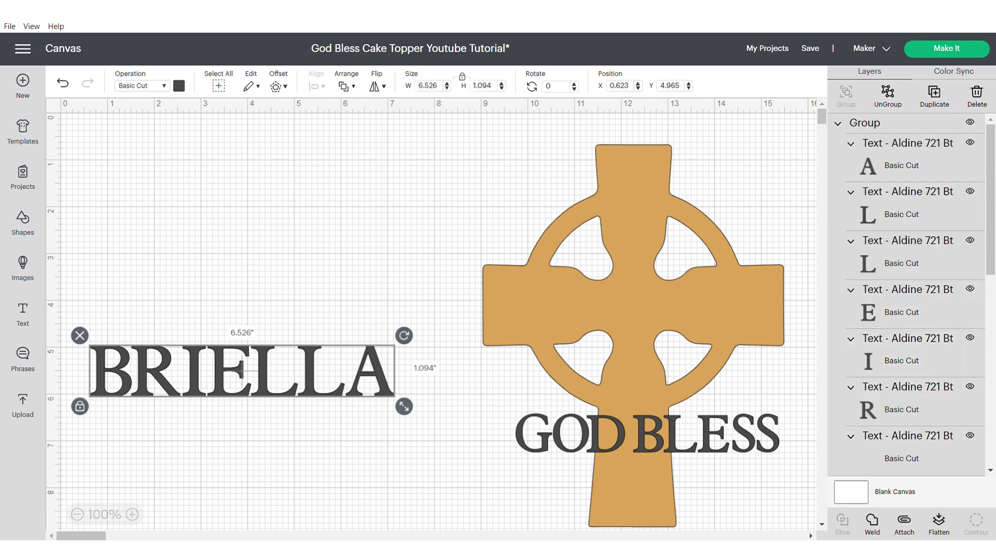
# Move the cross to the middle of the canvas and stack GOD BLESS above the name over its lower stem
pyautogui.moveTo(634, 306); pyautogui.dragTo(403, 340)
pyautogui.moveTo(241, 371); pyautogui.dragTo(407, 497)
pyautogui.moveTo(648, 433); pyautogui.dragTo(439, 443)
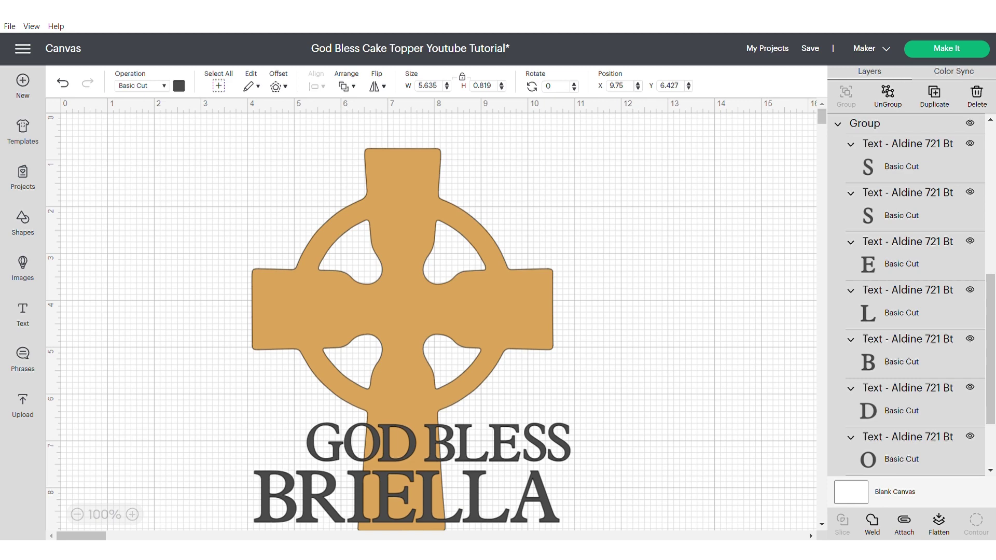
# Nudge GOD BLESS and the name up the stem and centre the two lines horizontally with each other
pyautogui.scroll(-2, 439, 443)
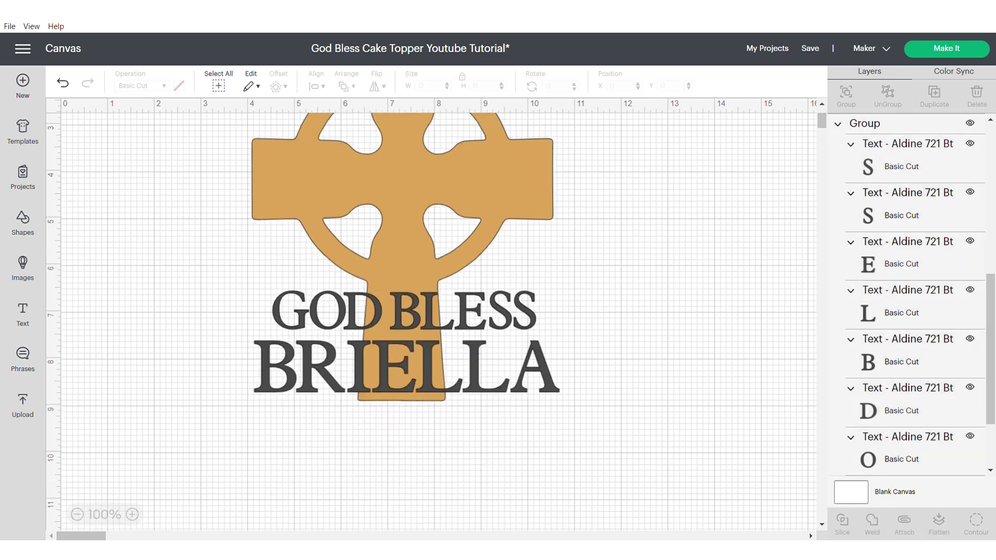
pyautogui.moveTo(407, 311); pyautogui.dragTo(405, 307)
pyautogui.moveTo(405, 365); pyautogui.dragTo(404, 359)
pyautogui.keyDown('shift'); pyautogui.click(406, 319); pyautogui.keyUp('shift')
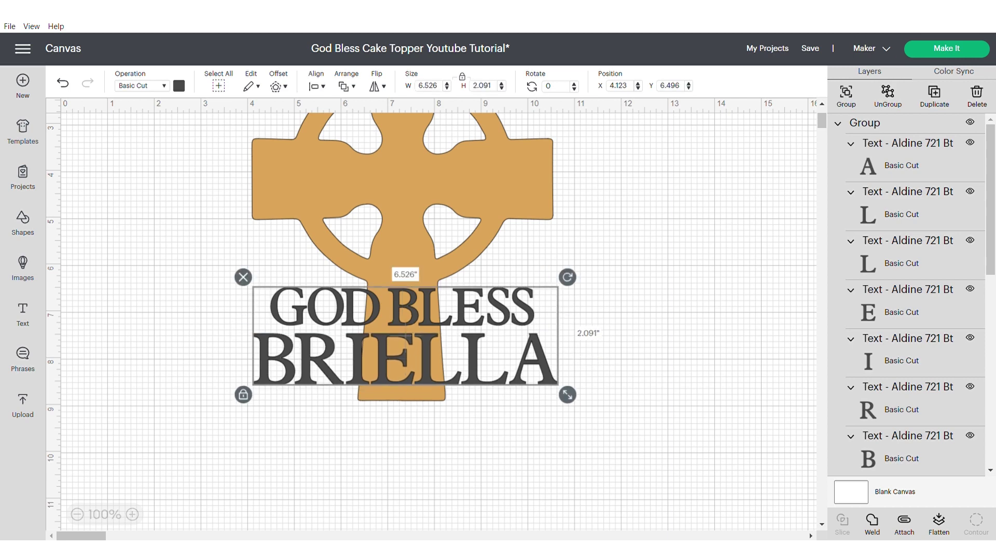
pyautogui.click(316, 86)
pyautogui.click(366, 136)
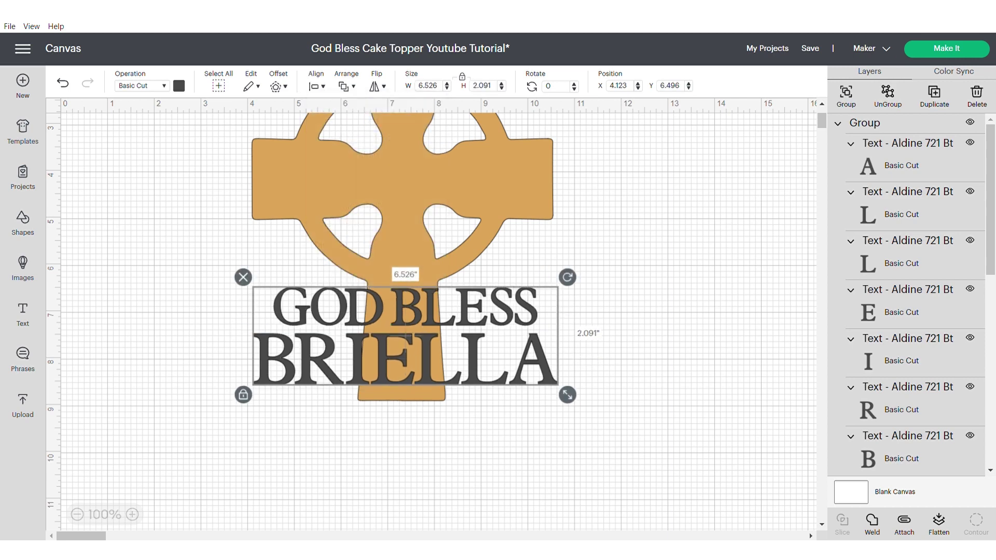
# Lower GOD BLESS slightly towards the name and centre the two lines horizontally again
pyautogui.click(617, 291)
pyautogui.click(406, 307)
pyautogui.moveTo(406, 307); pyautogui.dragTo(406, 311)
pyautogui.keyDown('shift'); pyautogui.click(406, 359); pyautogui.keyUp('shift')
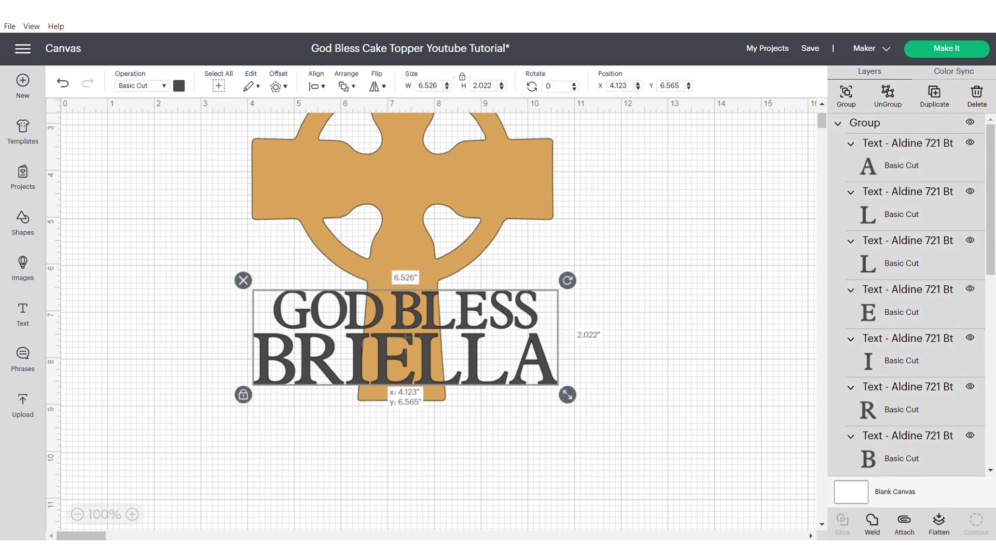
pyautogui.click(316, 86)
pyautogui.click(365, 136)
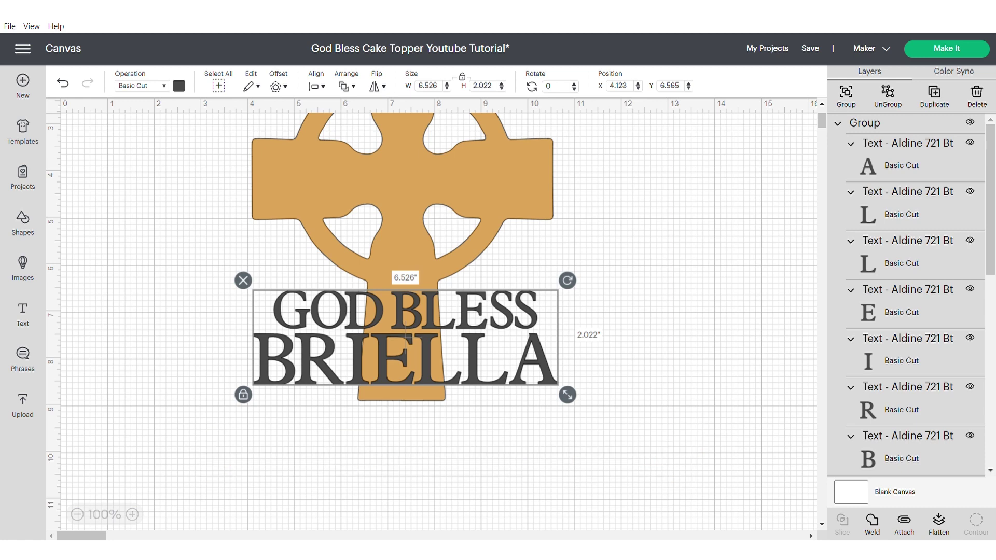
# Lower the cross, scale the combined text group to about 5.6 inches wide and centre it across the lower stem
pyautogui.moveTo(403, 179); pyautogui.dragTo(410, 293)
pyautogui.click(638, 269)
pyautogui.click(638, 270)
pyautogui.moveTo(403, 359); pyautogui.dragTo(412, 447)
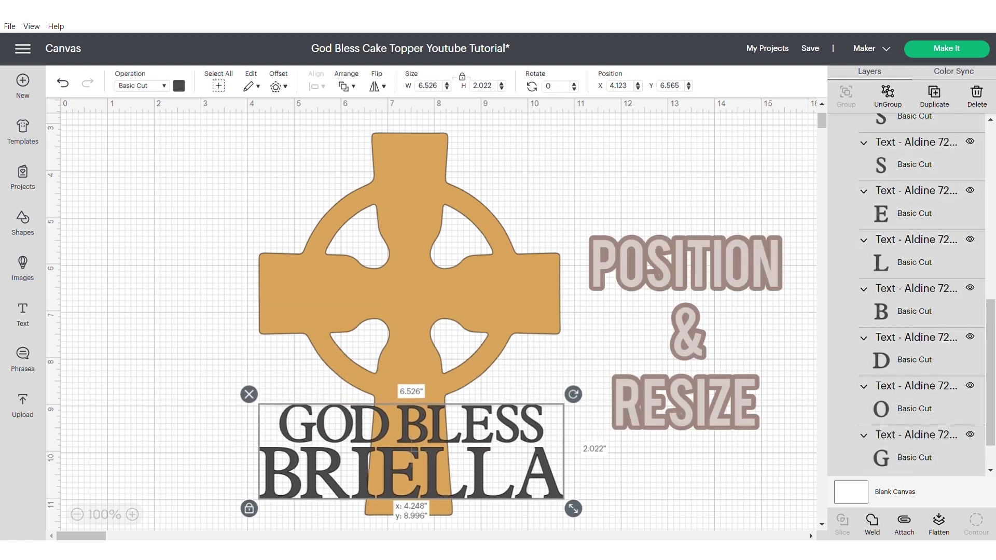
pyautogui.moveTo(572, 509); pyautogui.dragTo(539, 494)
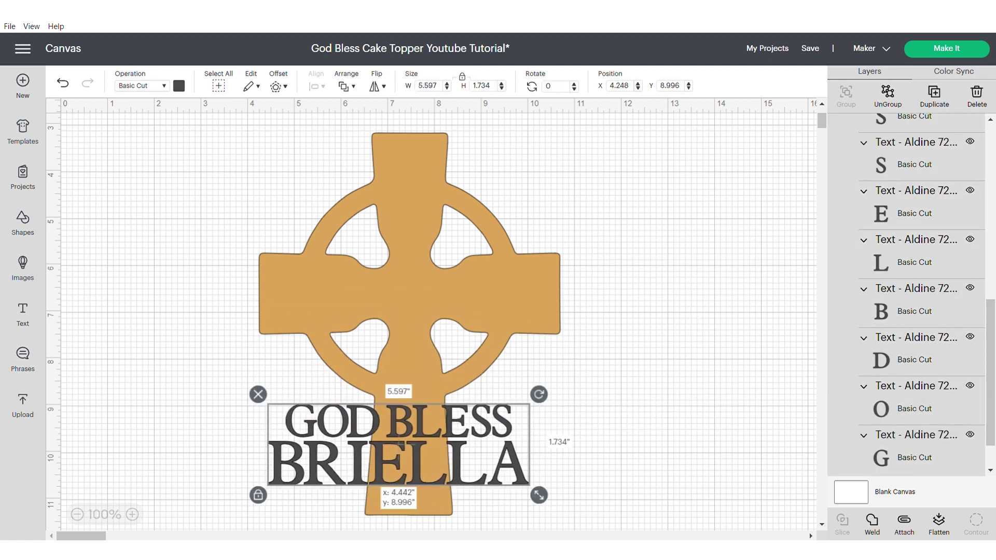
pyautogui.moveTo(401, 445); pyautogui.dragTo(415, 445)
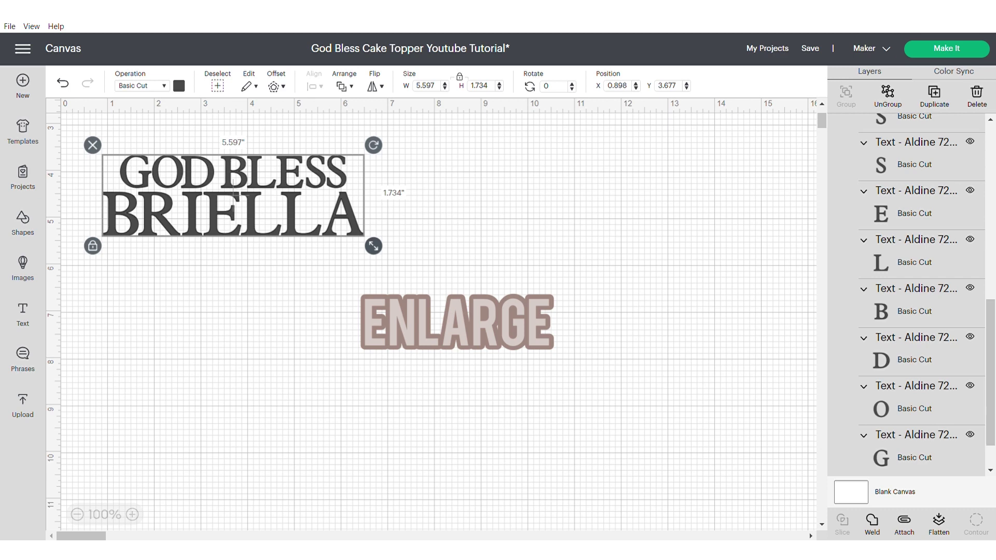
# Enlarge the text group to about 27.8 inches wide and apply a 0.09-inch welded offset with rounded corners
pyautogui.moveTo(374, 246); pyautogui.dragTo(726, 559)
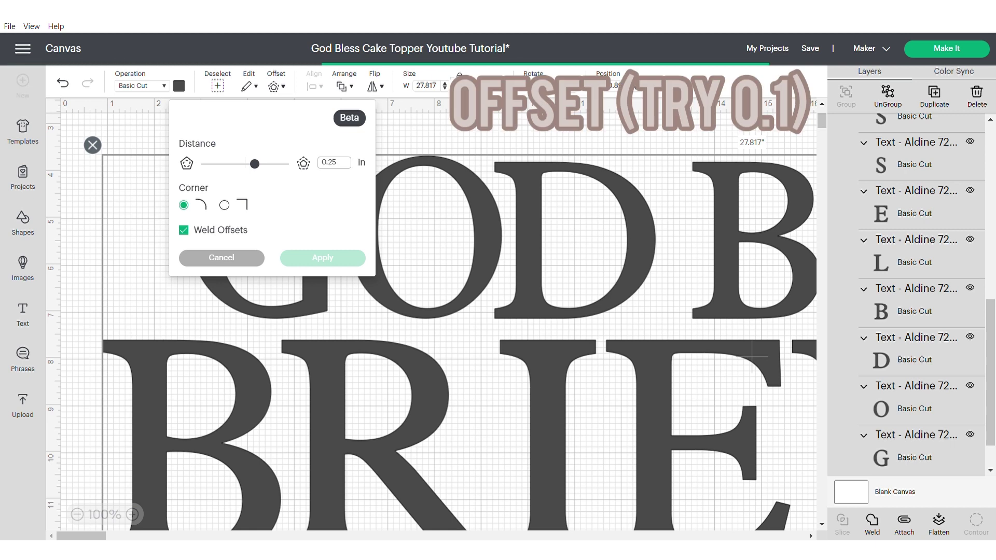
pyautogui.press('BackSpace')
pyautogui.press('BackSpace')
pyautogui.write('1')
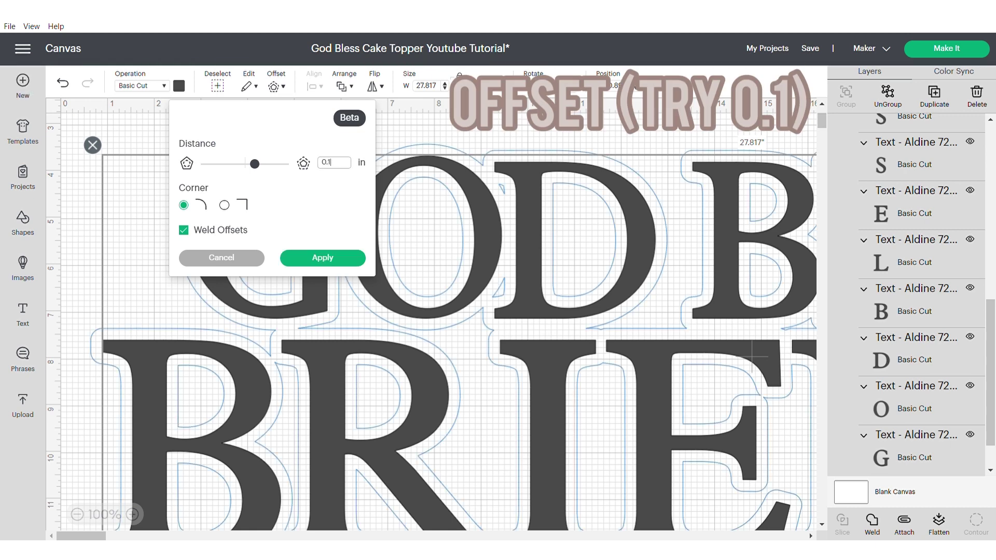
pyautogui.press('Return')
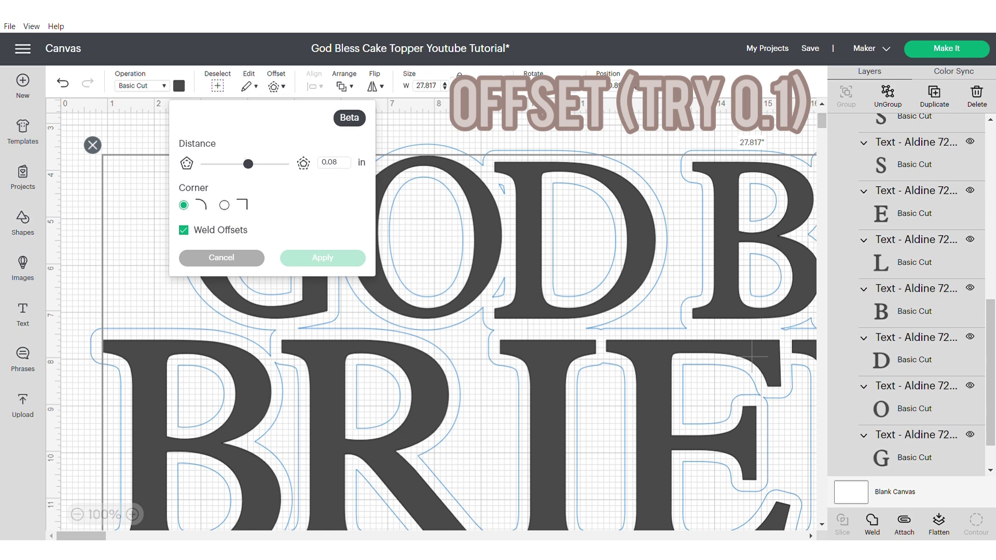
pyautogui.press('Right')
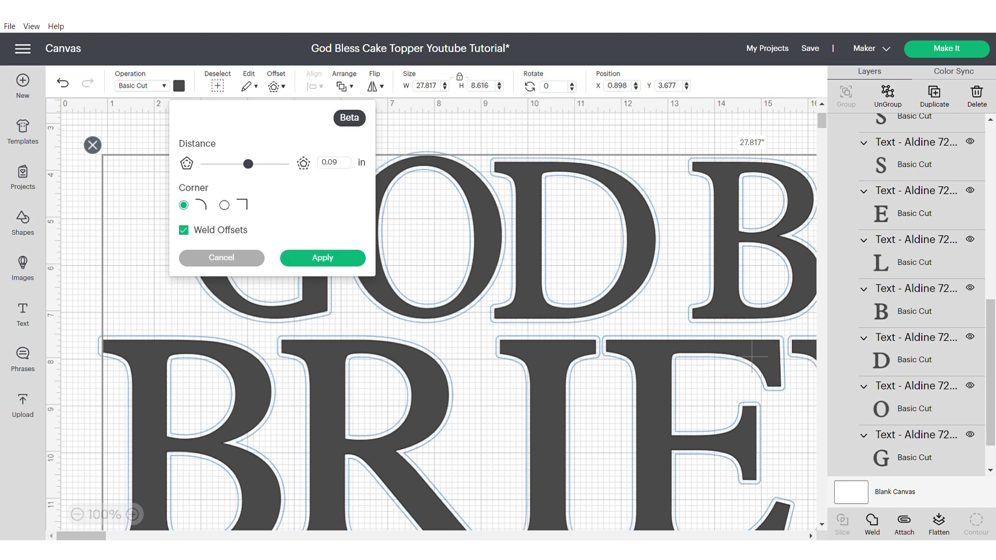
pyautogui.click(323, 257)
# Add two more 0.09-inch rounded offsets, each around the preceding offset layer
pyautogui.click(276, 86)
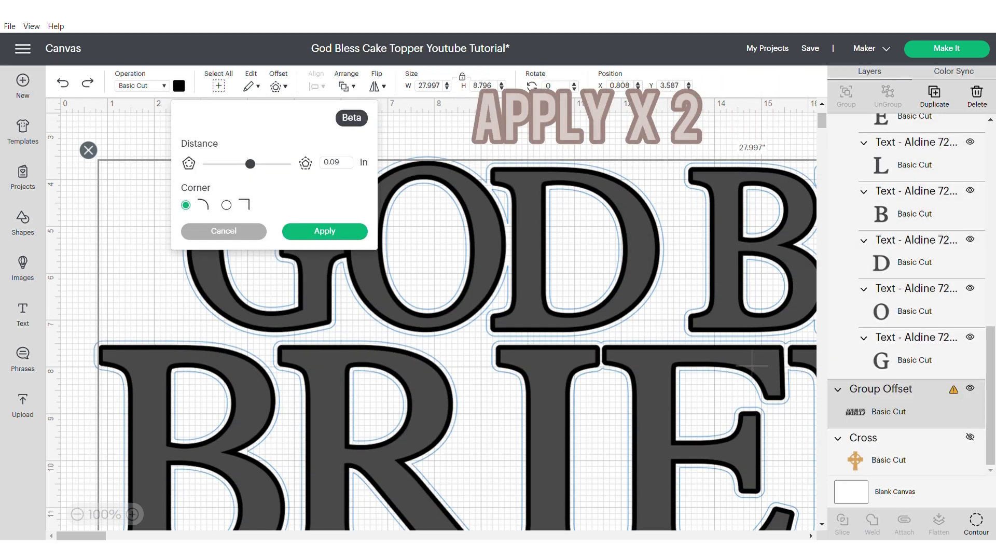
pyautogui.click(323, 232)
pyautogui.click(276, 86)
pyautogui.click(325, 229)
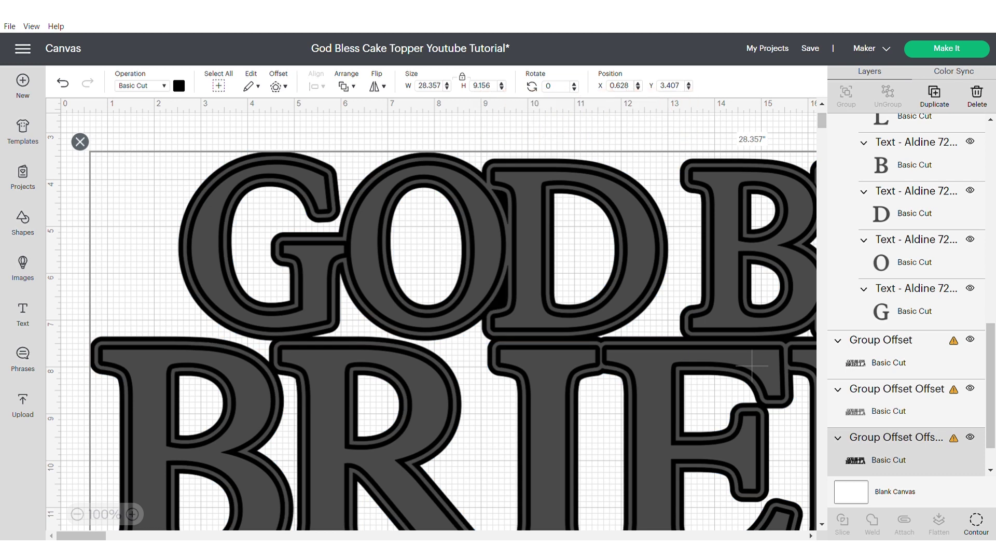
# Centre the text and all three offset layers on each other and group them
pyautogui.hotkey('ctrl', 'a')
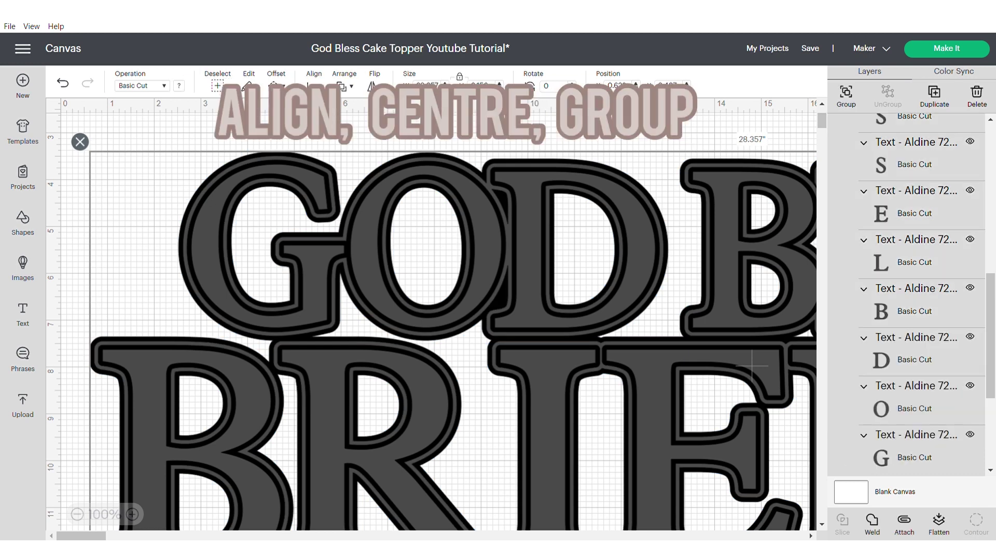
pyautogui.click(315, 86)
pyautogui.click(351, 223)
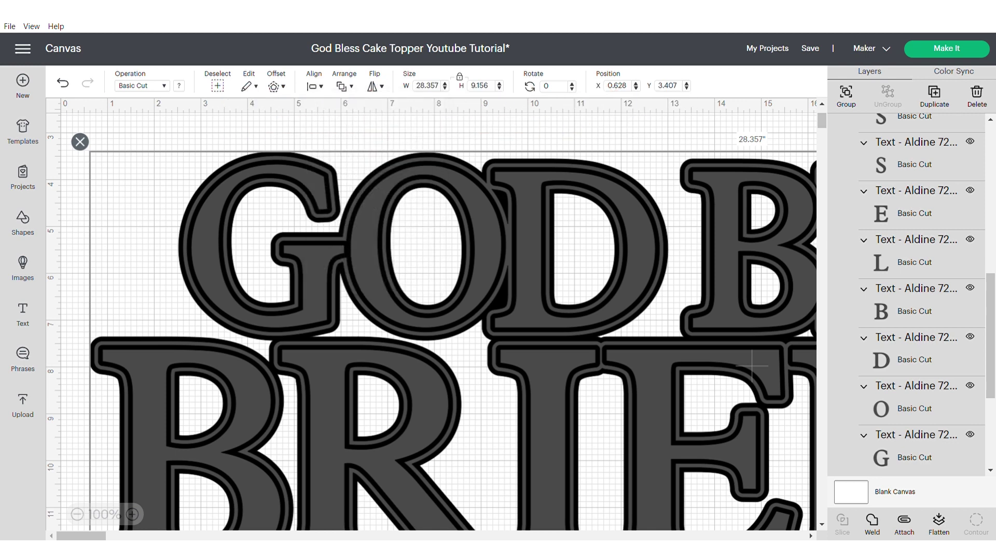
pyautogui.hotkey('ctrl', 'g')
# Set the layered text group's width to 10 inches and move it slightly towards the canvas centre
pyautogui.click(428, 86)
pyautogui.write('10')
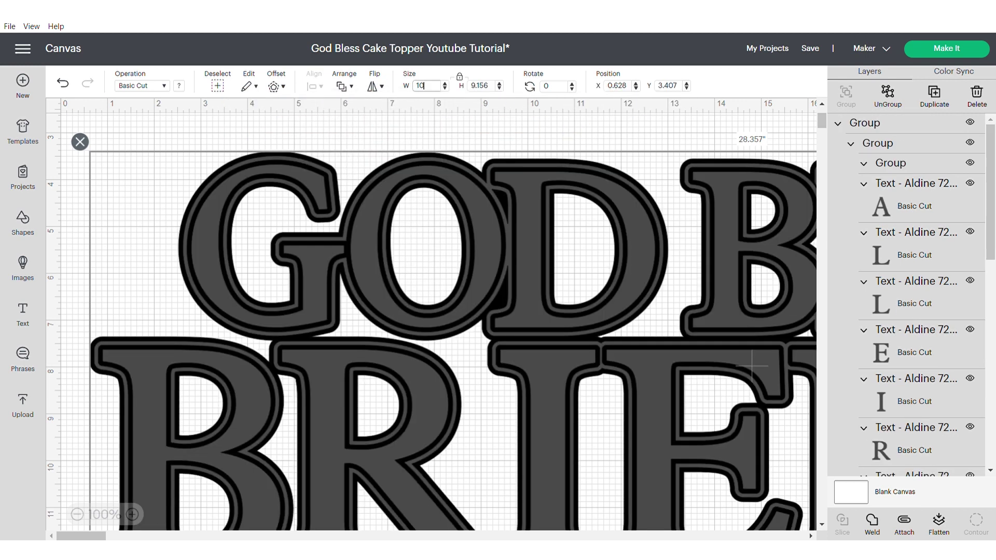
pyautogui.press('Return')
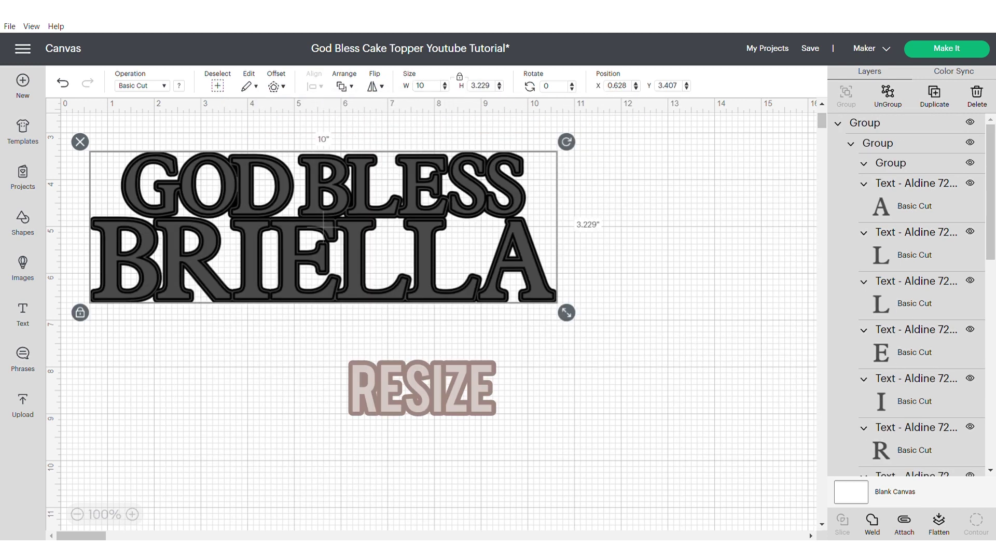
pyautogui.moveTo(323, 227); pyautogui.dragTo(368, 242)
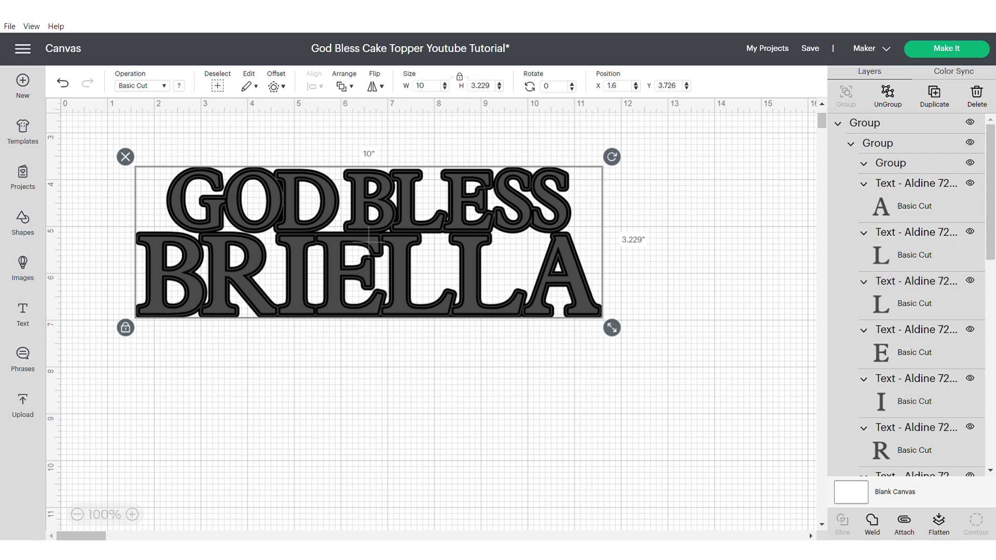
pyautogui.click(369, 242)
pyautogui.click(179, 86)
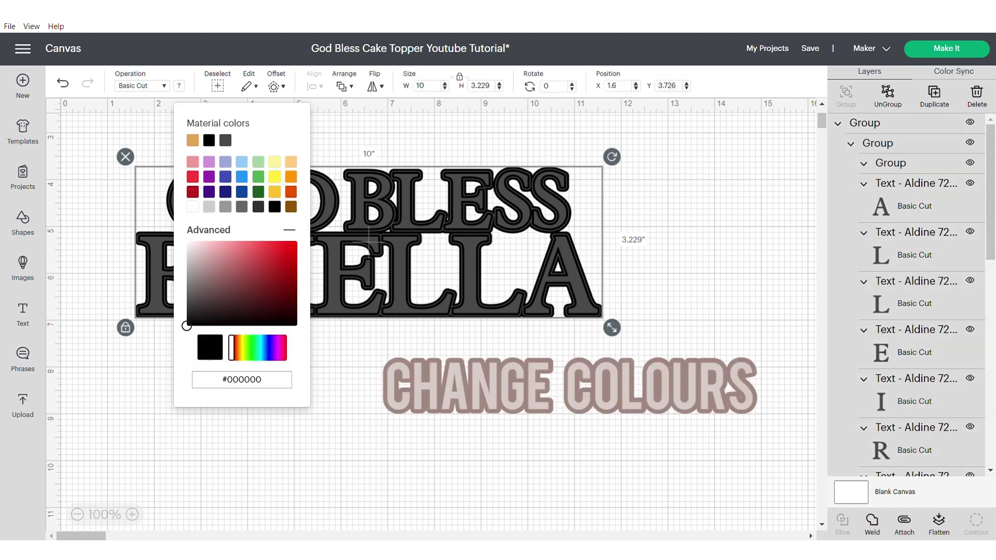
pyautogui.click(192, 140)
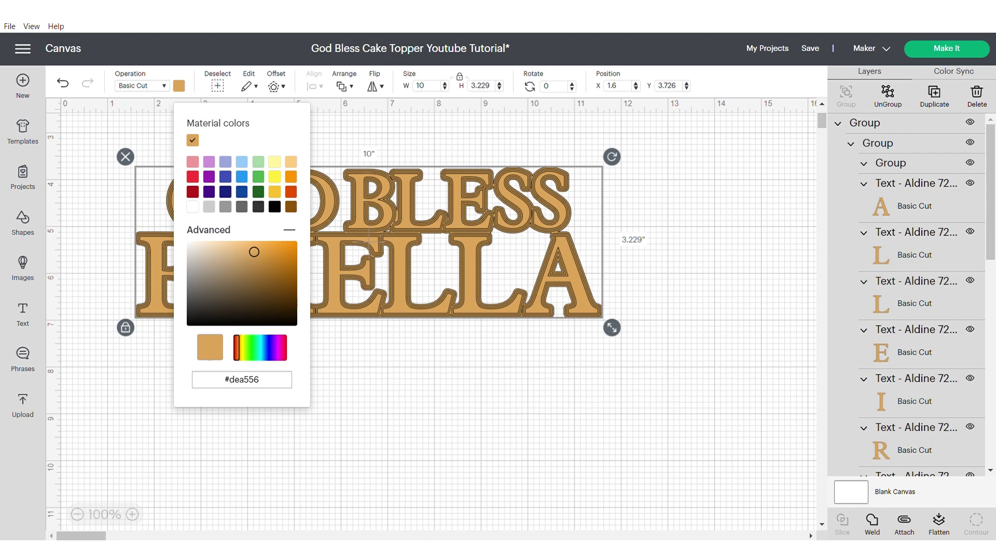
pyautogui.hotkey('ctrl', 'z')
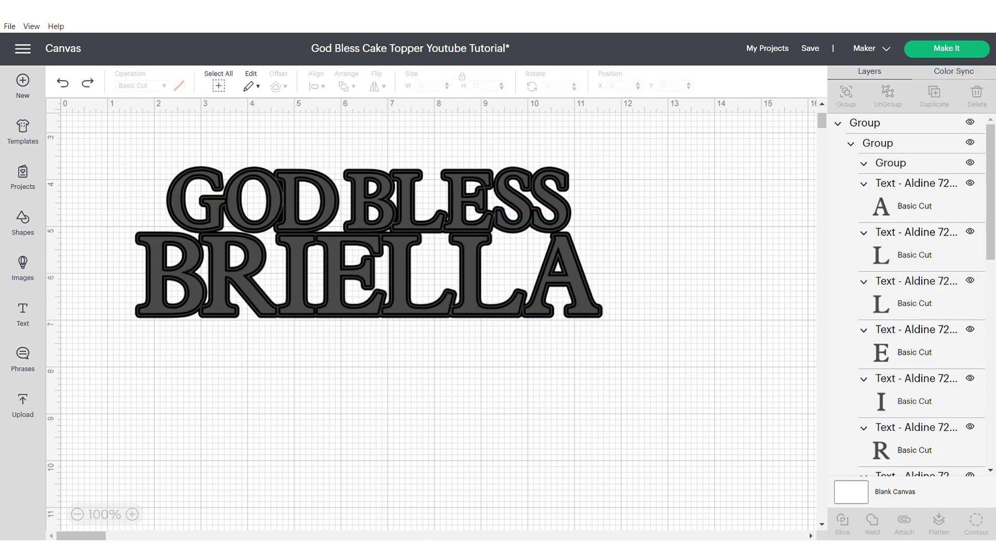
# Ungroup the layered text and recolour the letters in the cross's gold, #dea556
pyautogui.click(576, 285)
pyautogui.hotkey('ctrl', 'shift', 'g')
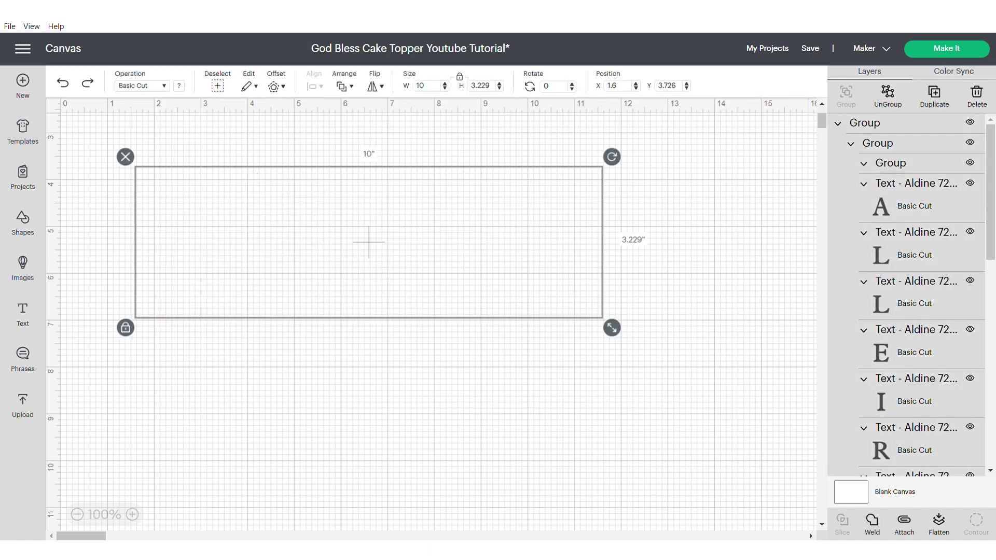
pyautogui.click(574, 285)
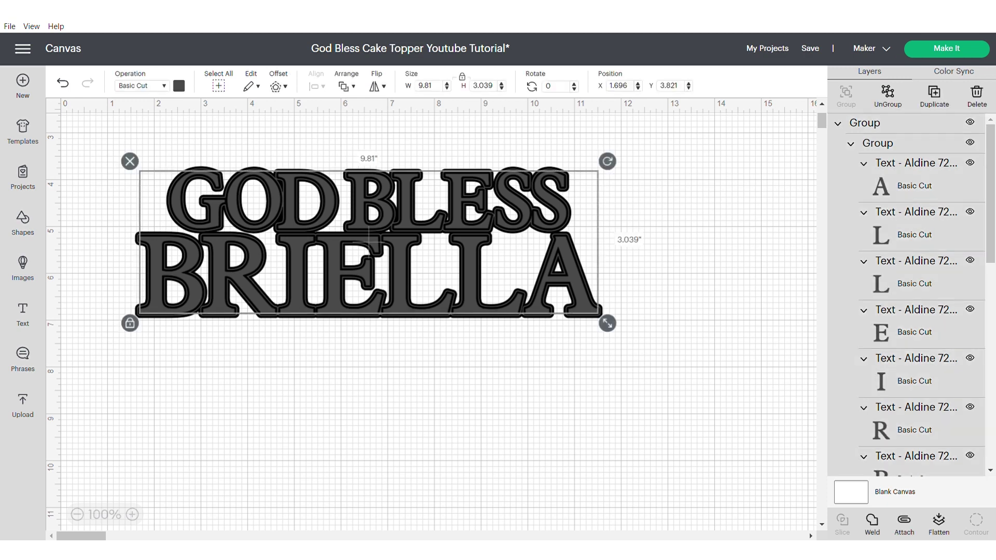
pyautogui.click(179, 86)
pyautogui.click(192, 141)
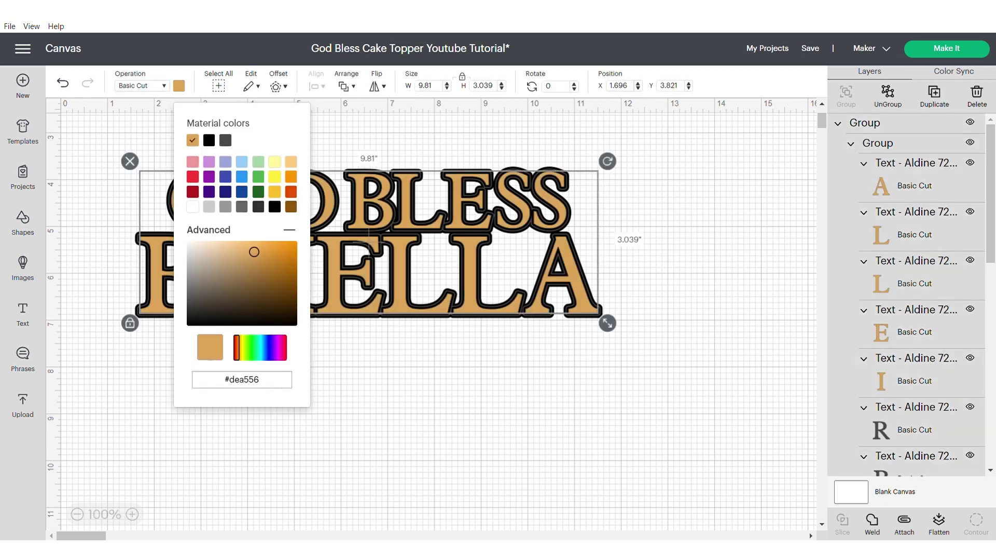
# Recolour the first two offset layers white and the outermost offset layer the cross's gold
pyautogui.scroll(-12, 908, 311)
pyautogui.click(888, 313)
pyautogui.click(193, 207)
pyautogui.click(888, 362)
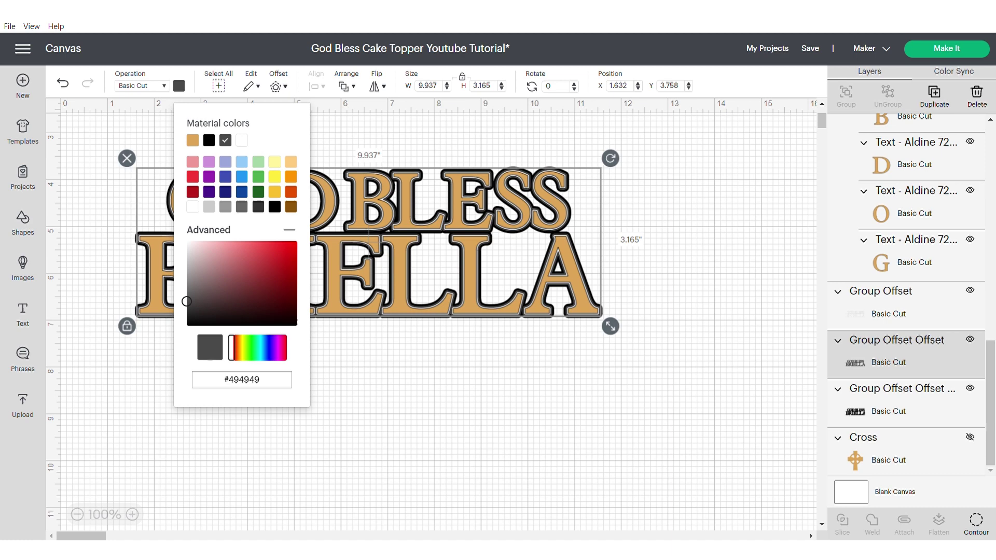
pyautogui.click(193, 207)
pyautogui.click(888, 411)
pyautogui.click(193, 141)
# Group the recoloured lettering with its three offset layers
pyautogui.click(441, 405)
pyautogui.hotkey('ctrl', 'a')
pyautogui.hotkey('ctrl', 'g')
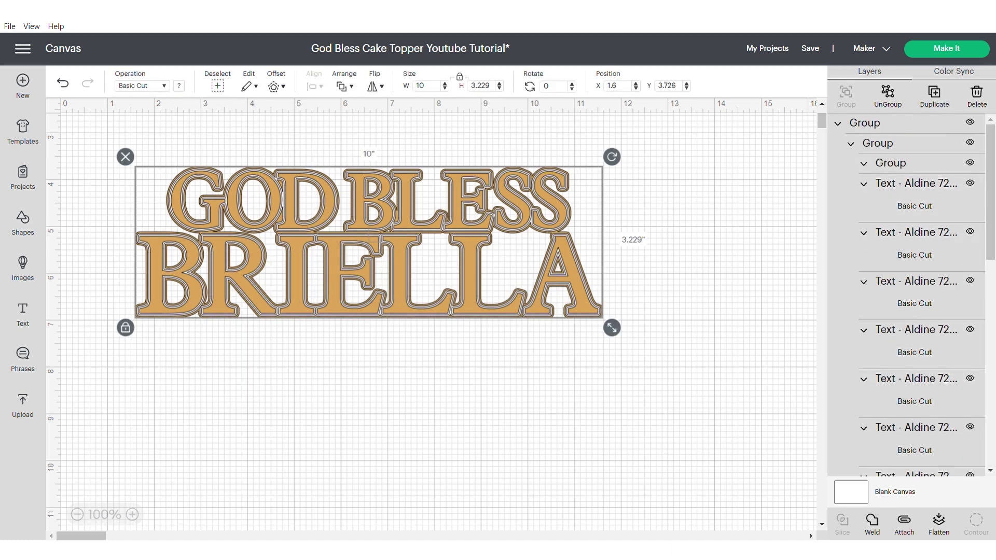
# Unhide the cross and move the layered text group down over its lower part
pyautogui.scroll(-12, 907, 311)
pyautogui.click(970, 438)
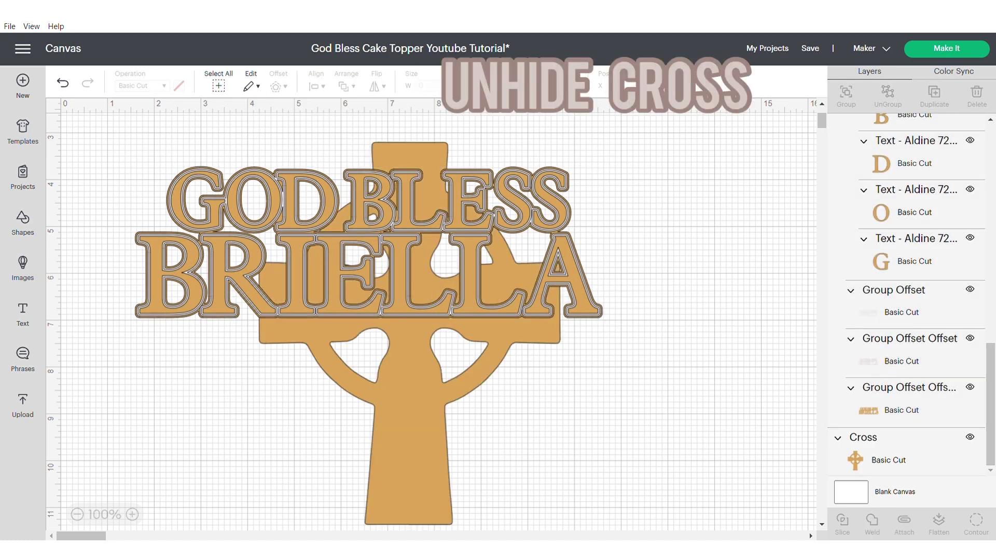
pyautogui.moveTo(373, 240); pyautogui.dragTo(421, 410)
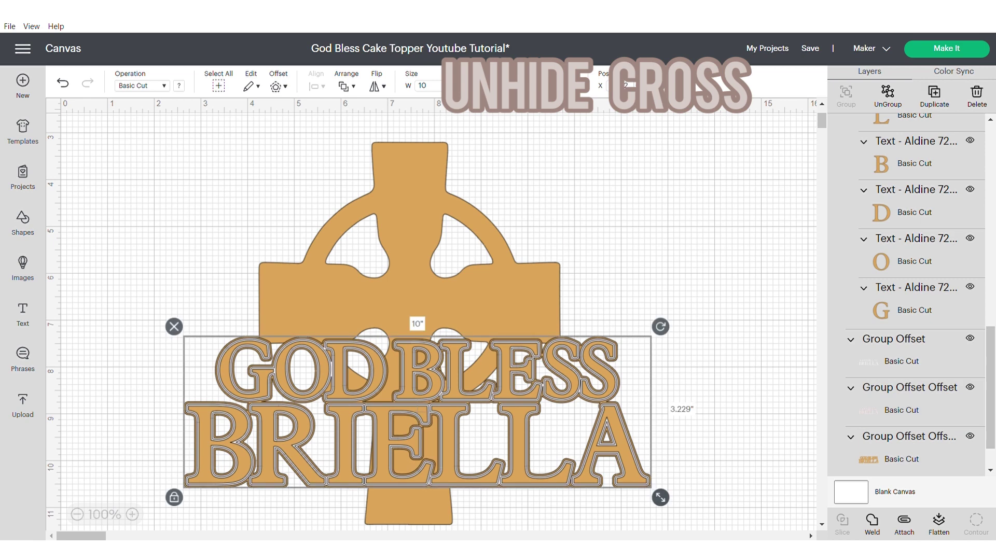
# Scale the layered text group to about 5.86 inches wide and position it across the cross's stem below the ring
pyautogui.moveTo(660, 497); pyautogui.dragTo(440, 426)
pyautogui.moveTo(311, 373); pyautogui.dragTo(412, 448)
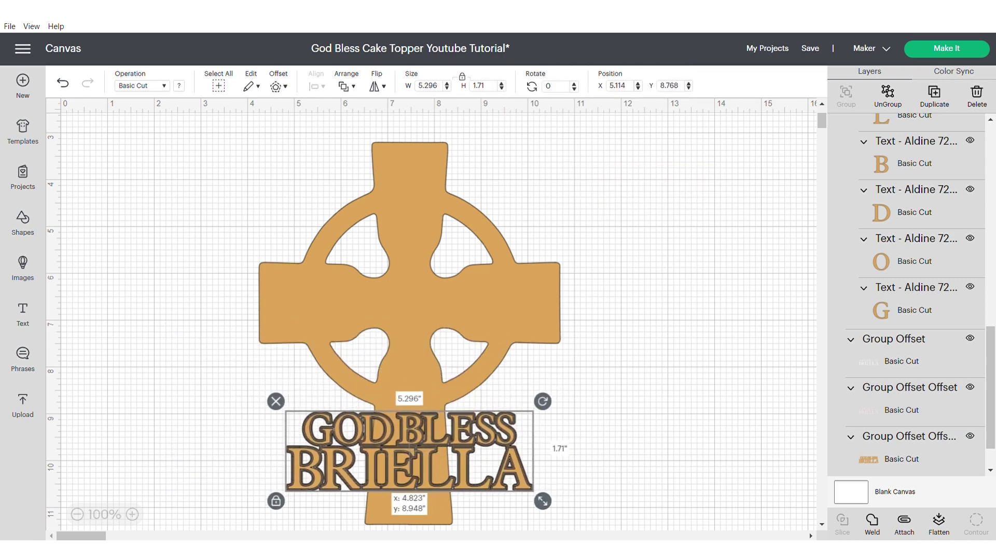
pyautogui.moveTo(543, 501); pyautogui.dragTo(561, 509)
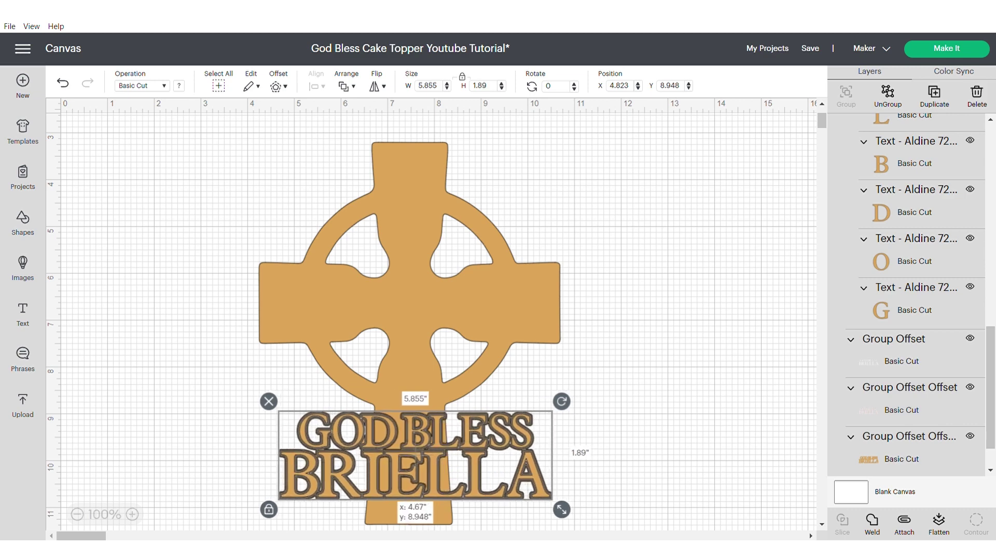
pyautogui.moveTo(417, 451); pyautogui.dragTo(416, 452)
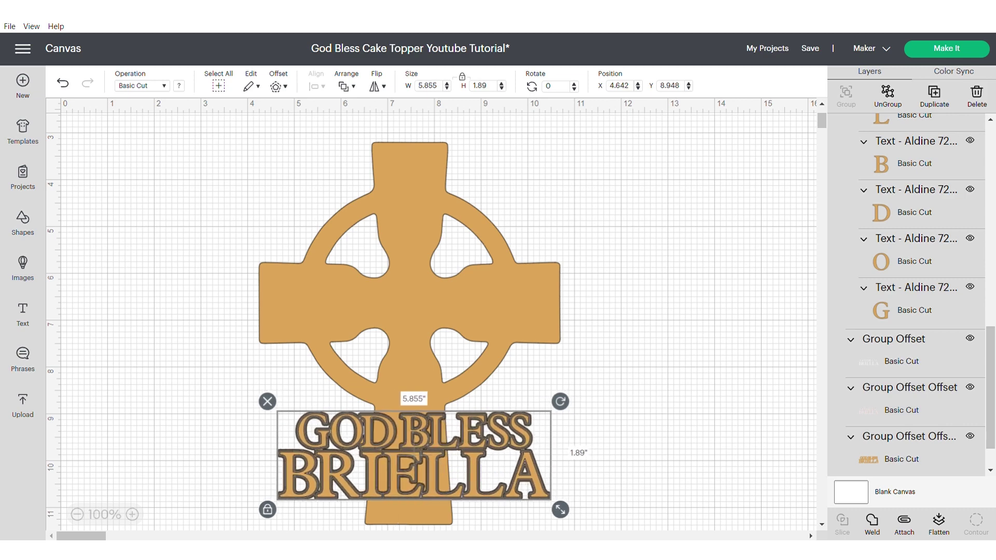
# Centre the lettering group horizontally on the cross
pyautogui.moveTo(162, 154); pyautogui.dragTo(449, 418)
pyautogui.click(314, 86)
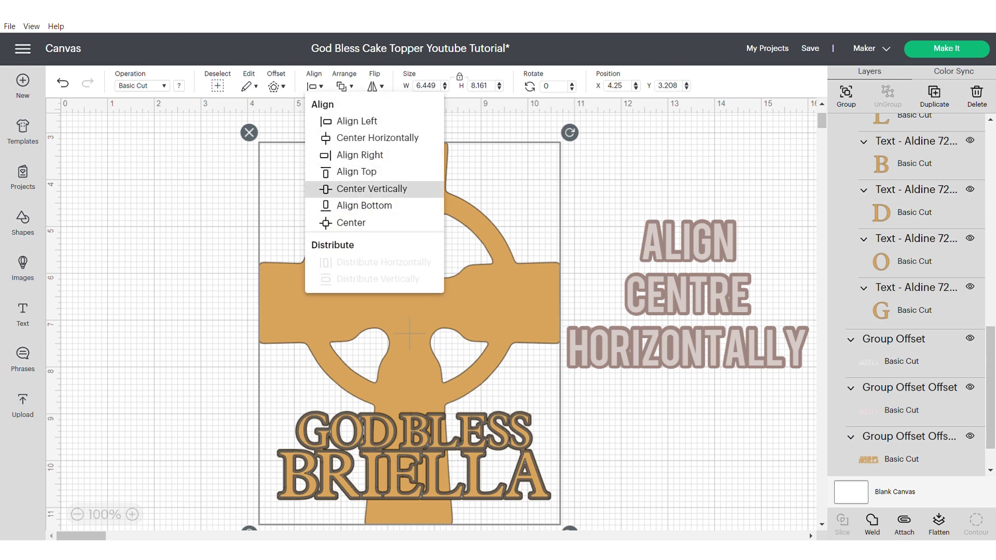
pyautogui.click(363, 137)
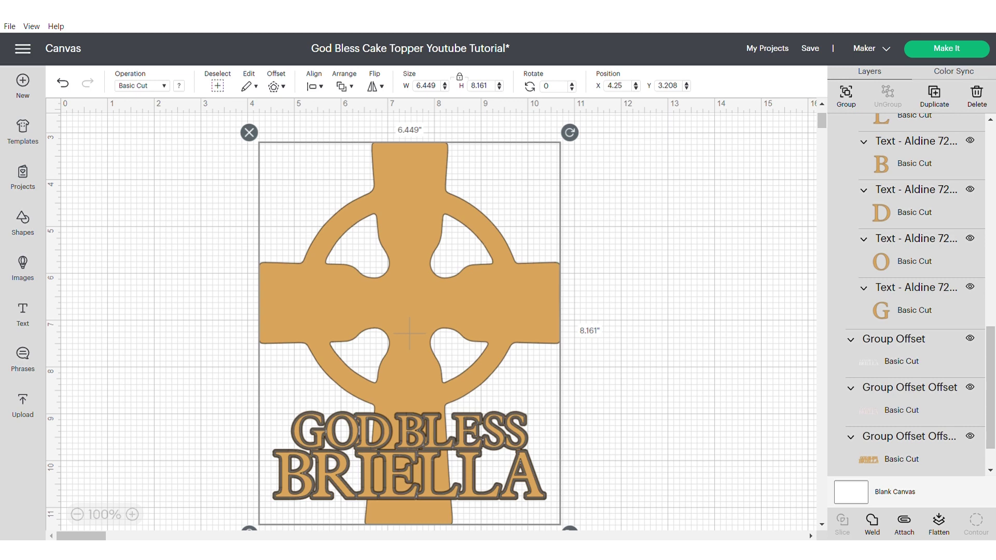
# Unlock the lettering group's proportions and stretch it to about 5.84 by 2.11 inches
pyautogui.scroll(-2, 623, 332)
pyautogui.click(638, 332)
pyautogui.click(467, 343)
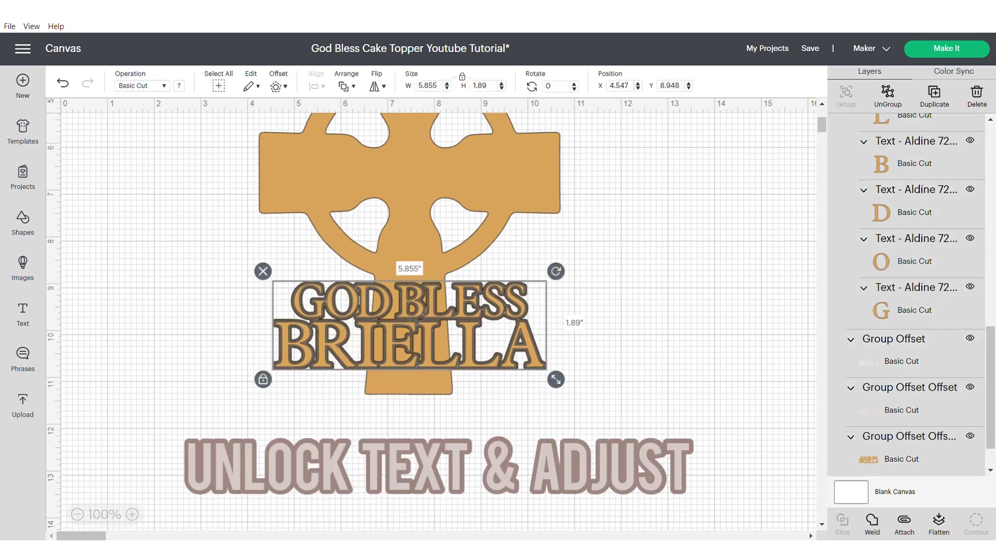
pyautogui.moveTo(556, 379); pyautogui.dragTo(555, 390)
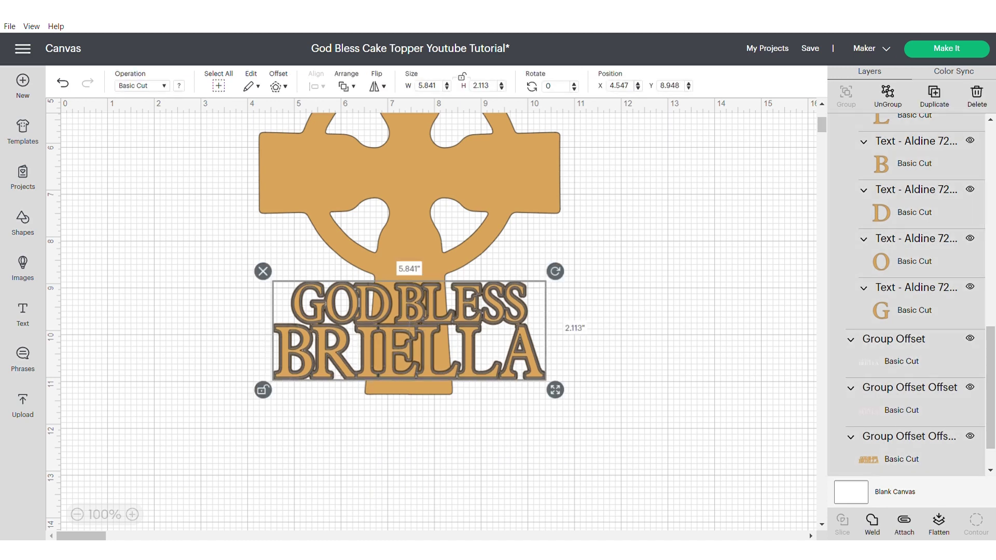
# Nudge the stretched lettering on the cross's stem, realign it horizontally centred with the cross, and move both down the canvas
pyautogui.moveTo(412, 327); pyautogui.dragTo(415, 324)
pyautogui.moveTo(681, 314); pyautogui.dragTo(320, 245)
pyautogui.click(314, 86)
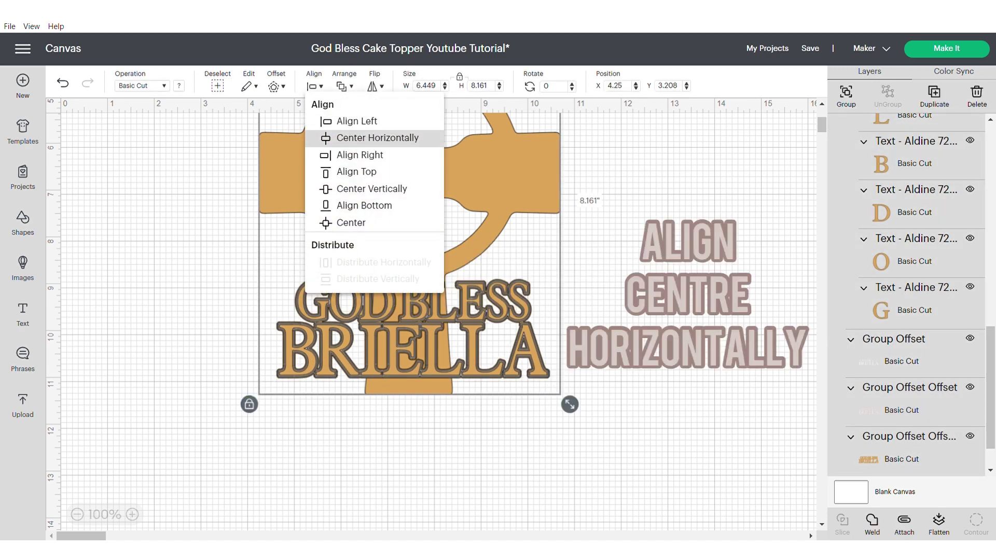
pyautogui.click(363, 137)
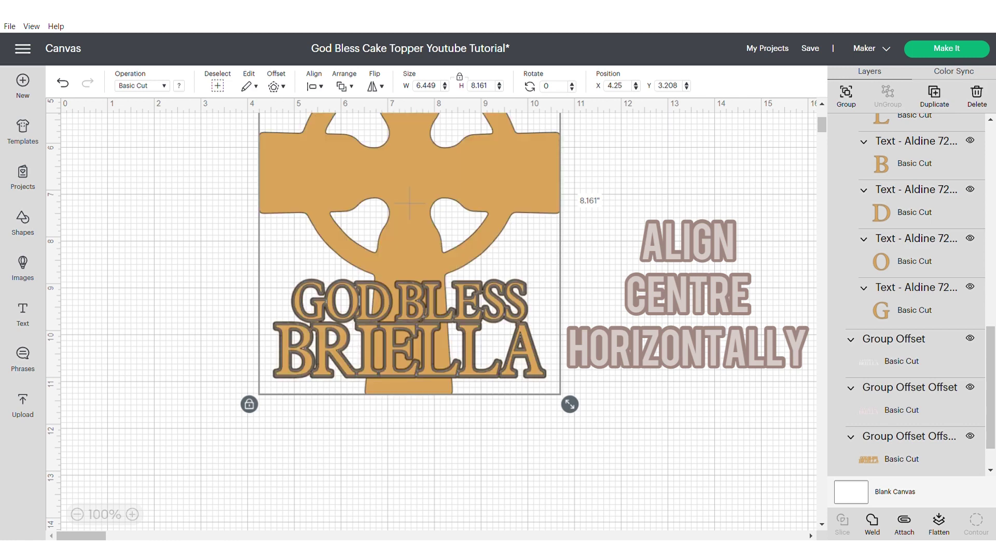
pyautogui.hotkey('ctrl', 'g')
pyautogui.moveTo(410, 290); pyautogui.dragTo(373, 404)
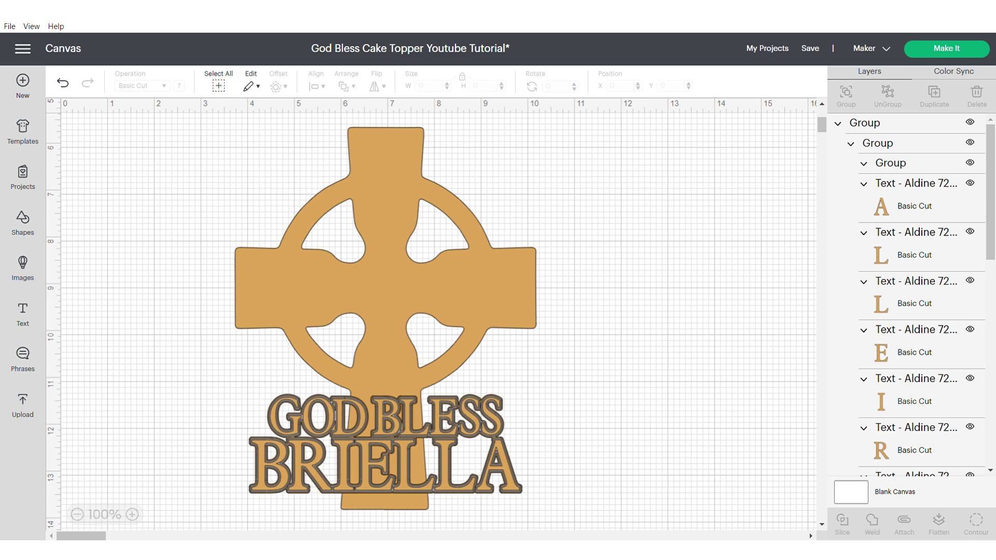
# Move the lettering off the cross and enlarge the cross to about 14.1 inches wide
pyautogui.moveTo(386, 456); pyautogui.dragTo(198, 446)
pyautogui.moveTo(386, 290); pyautogui.dragTo(422, 286)
pyautogui.moveTo(582, 488); pyautogui.dragTo(941, 539)
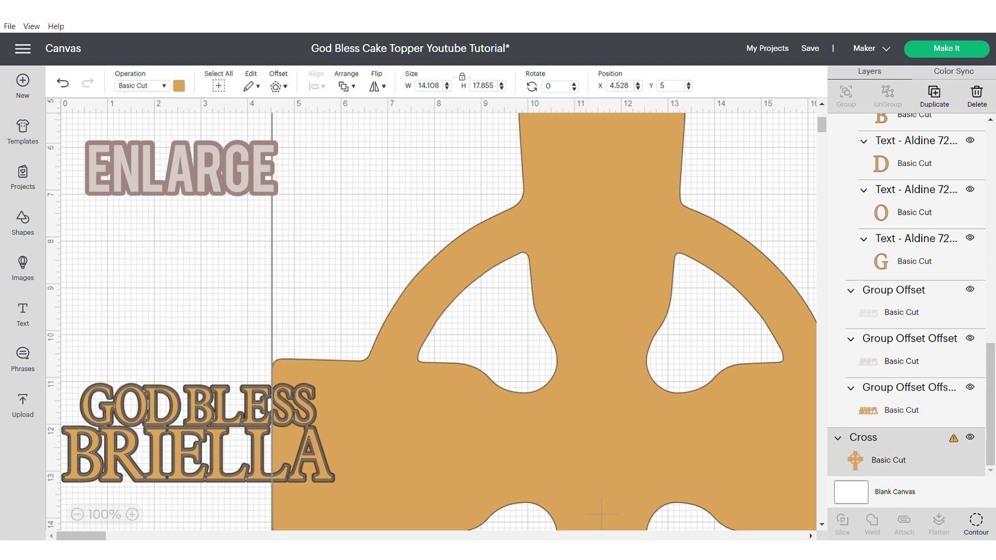
pyautogui.moveTo(612, 404); pyautogui.dragTo(677, 426)
# Add a 0.1 inch offset around the enlarged cross
pyautogui.click(279, 86)
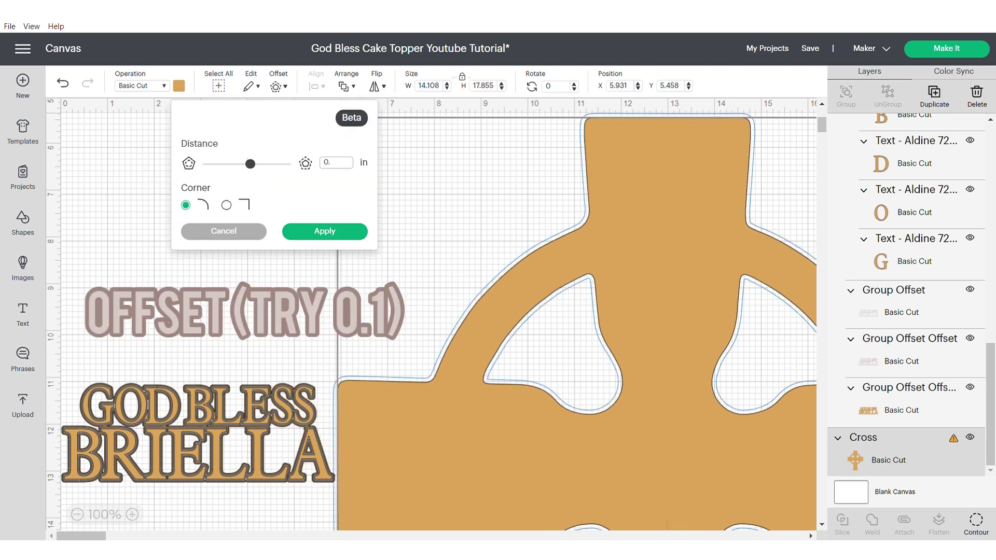
pyautogui.write('1')
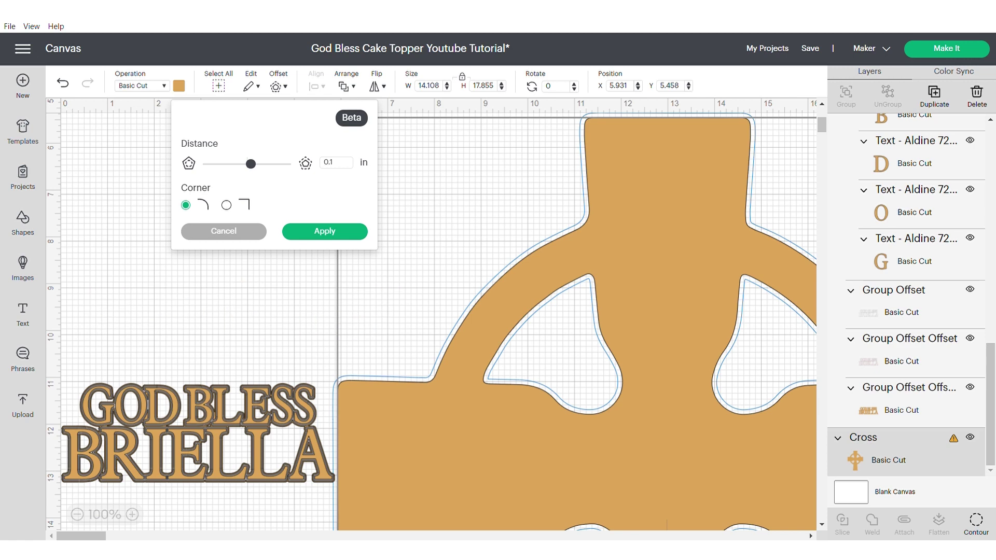
pyautogui.click(324, 231)
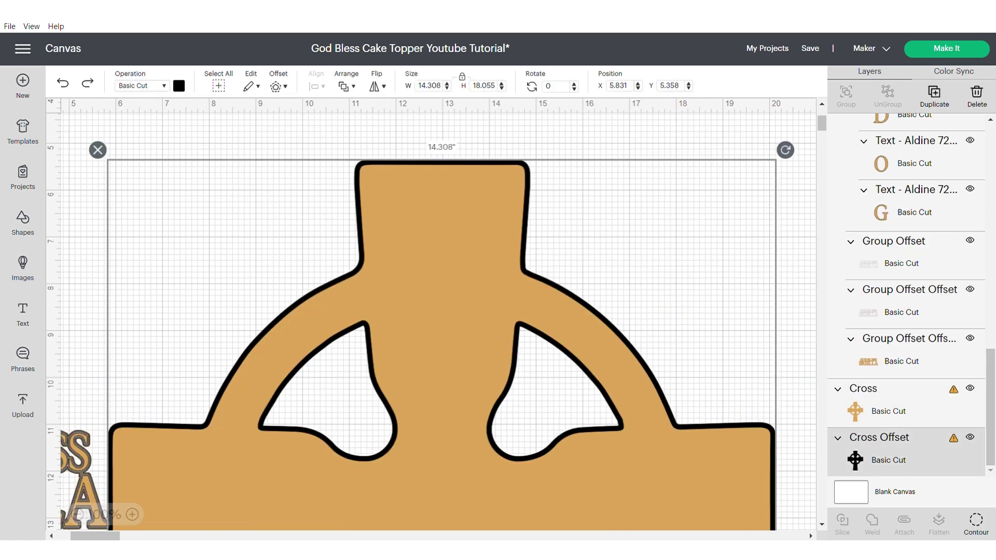
# Add four more successive 0.1 inch offsets, each around the cross's newest outermost offset layer
pyautogui.click(278, 86)
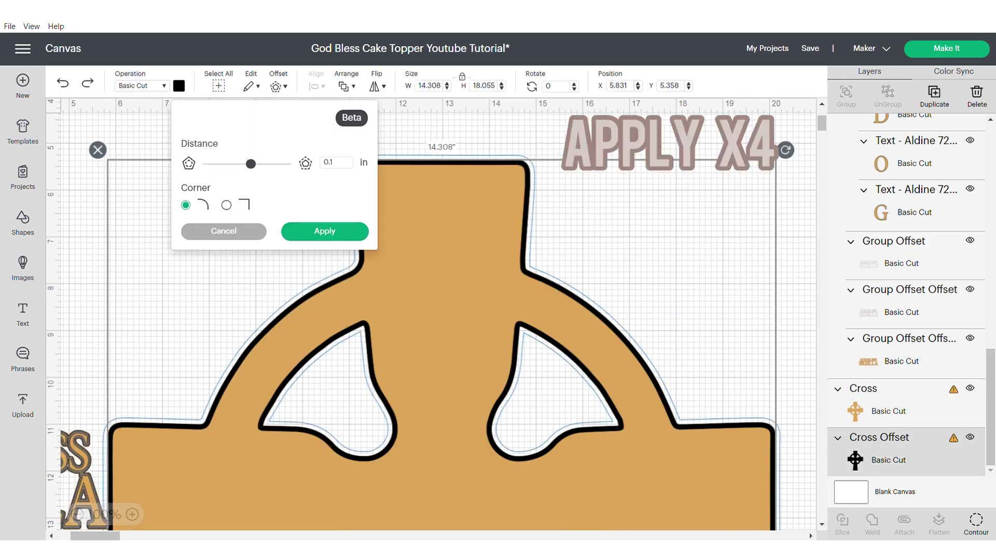
pyautogui.press('Return')
pyautogui.click(278, 86)
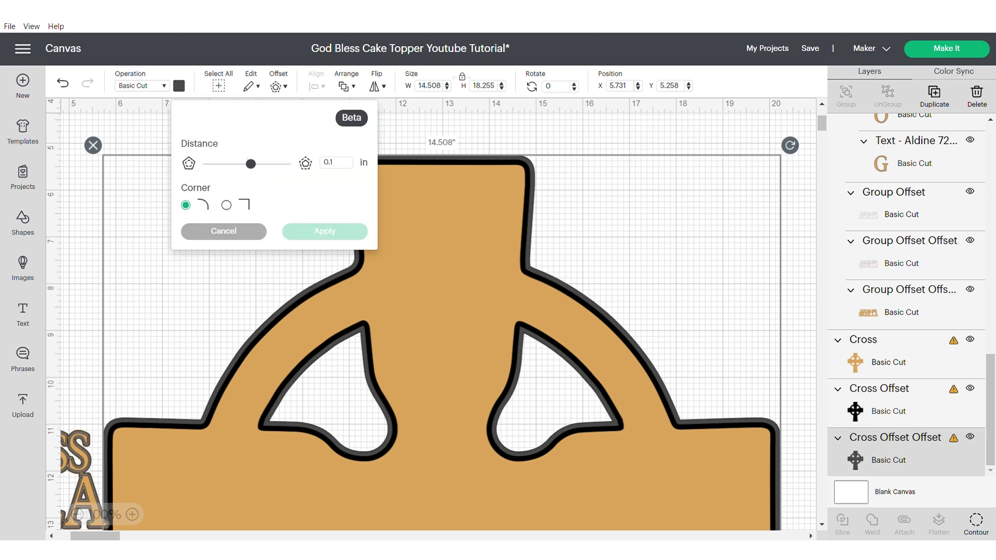
pyautogui.press('Return')
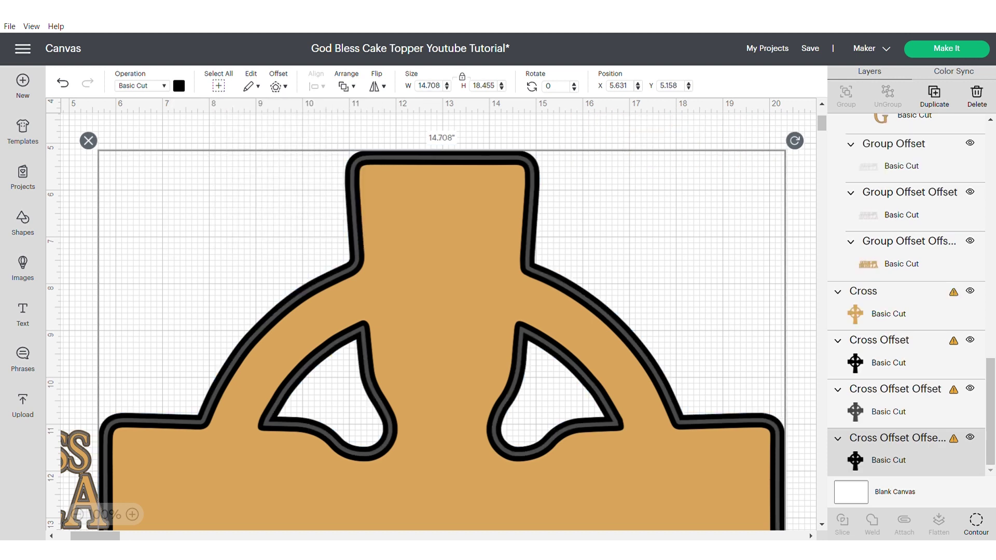
pyautogui.click(278, 86)
pyautogui.press('Return')
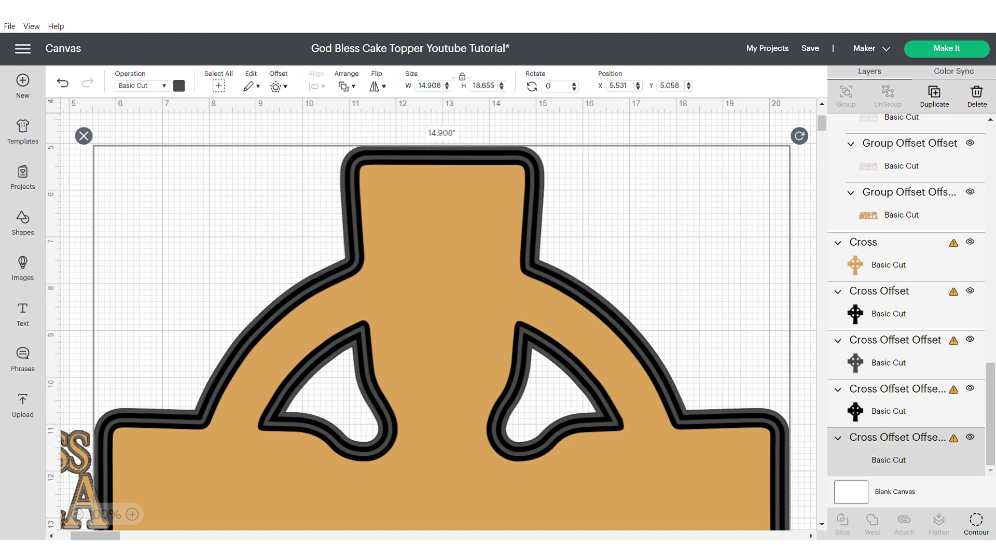
pyautogui.click(278, 86)
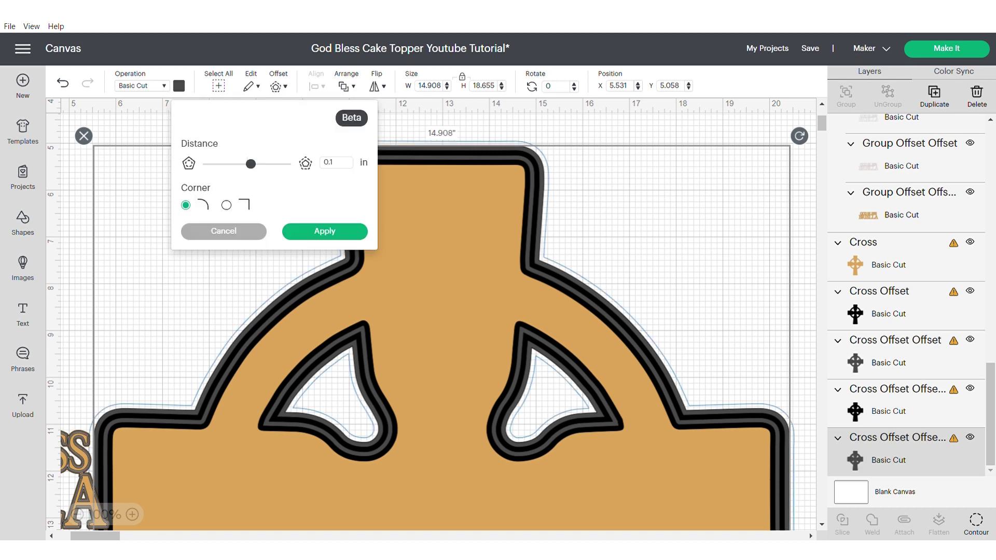
pyautogui.press('Return')
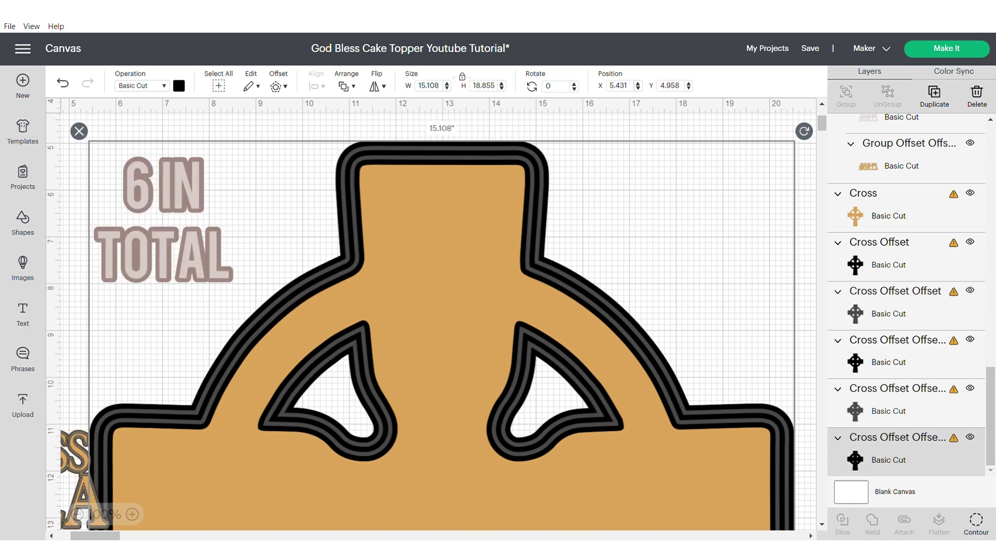
# Group the cross with its five offsets, bring the lettering near it, and scale the cross group to about 6.49 inches wide
pyautogui.hotkey('ctrl', 'g')
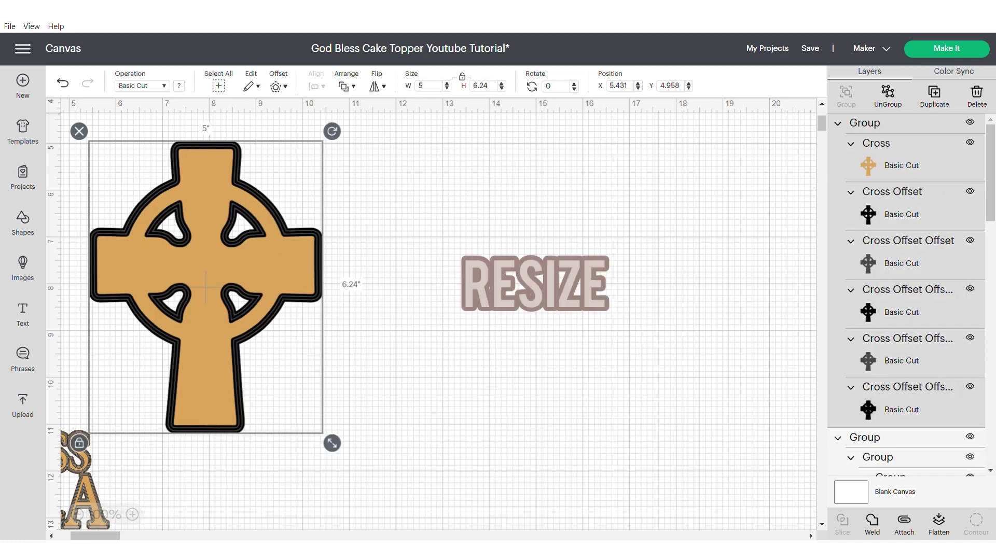
pyautogui.moveTo(86, 483); pyautogui.dragTo(439, 480)
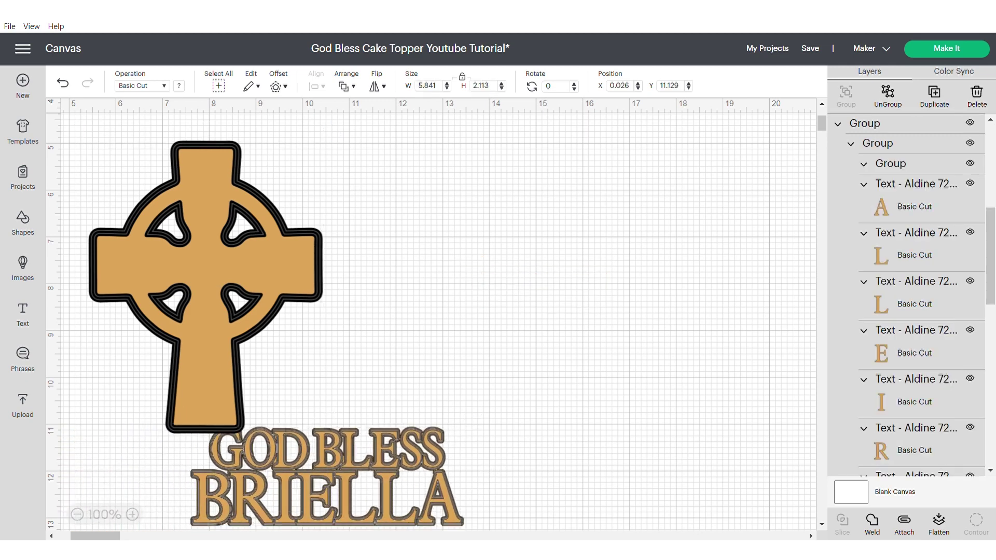
pyautogui.moveTo(206, 312); pyautogui.dragTo(340, 354)
pyautogui.moveTo(468, 486); pyautogui.dragTo(536, 534)
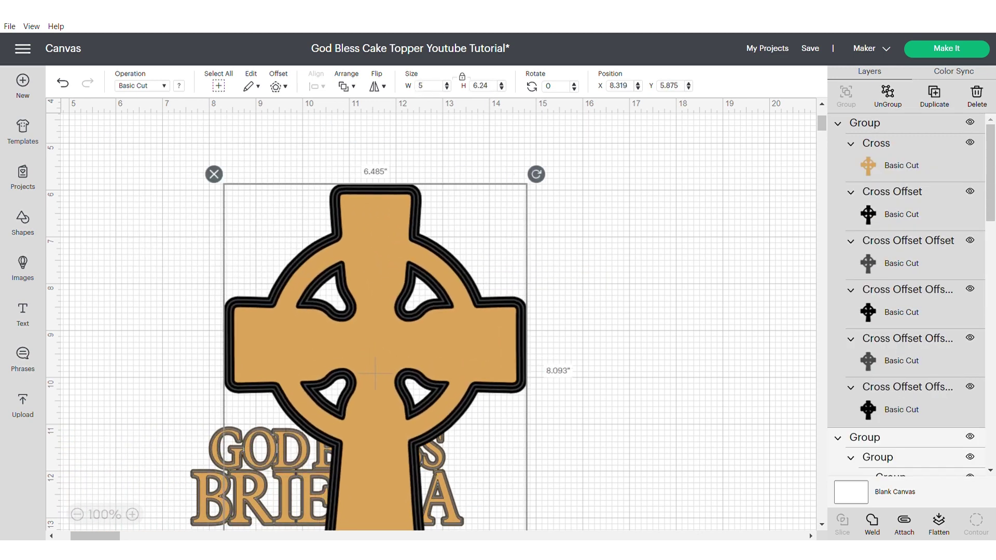
# Position the cross group with its stem over the lettering and send the cross to the back
pyautogui.scroll(-4, 375, 295)
pyautogui.moveTo(375, 296); pyautogui.dragTo(367, 295)
pyautogui.moveTo(366, 178); pyautogui.dragTo(331, 254)
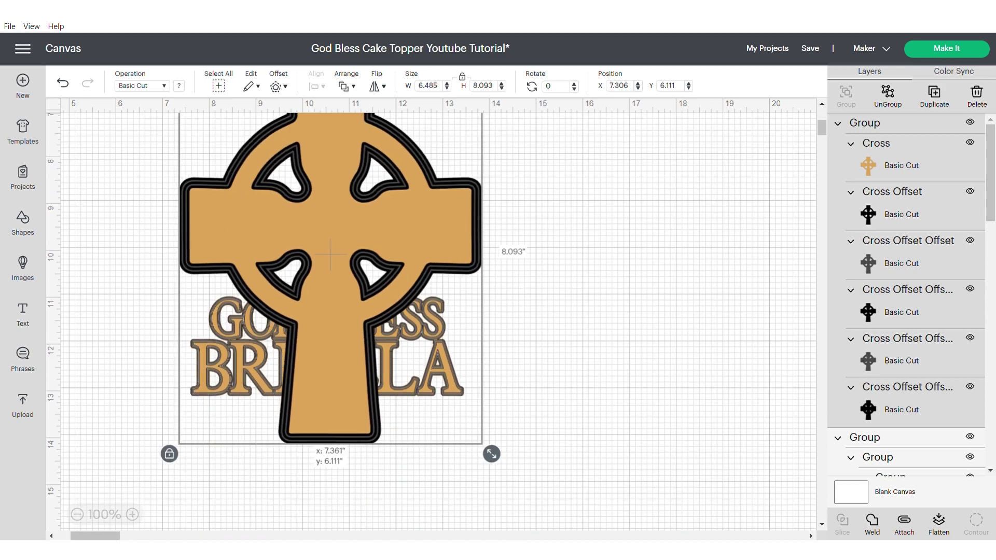
pyautogui.rightClick(330, 254)
pyautogui.click(349, 311)
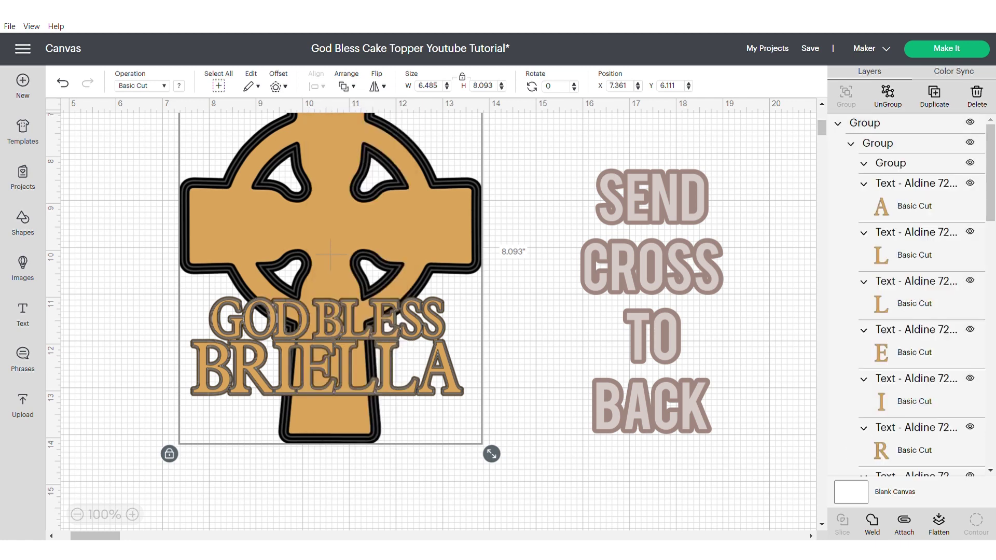
pyautogui.click(349, 311)
# Move the cross and lettering down together and adjust the lettering's position across the stem below the ring
pyautogui.moveTo(327, 356); pyautogui.dragTo(327, 360)
pyautogui.moveTo(661, 431); pyautogui.dragTo(381, 288)
pyautogui.moveTo(330, 254); pyautogui.dragTo(317, 309)
pyautogui.click(560, 363)
pyautogui.moveTo(314, 413); pyautogui.dragTo(318, 420)
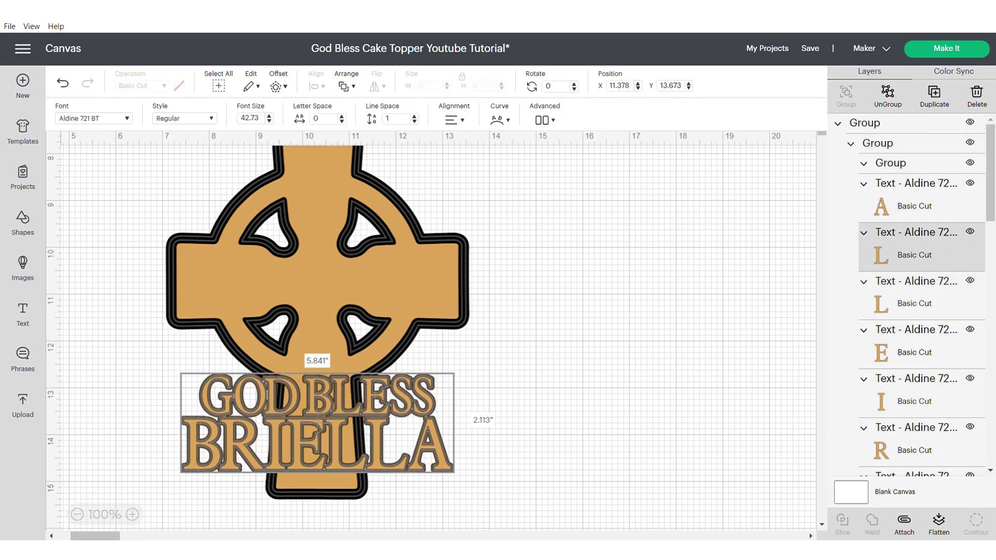
# Recolour the cross's first offset layer pale pink #faeeee and its second offset layer white
pyautogui.click(317, 309)
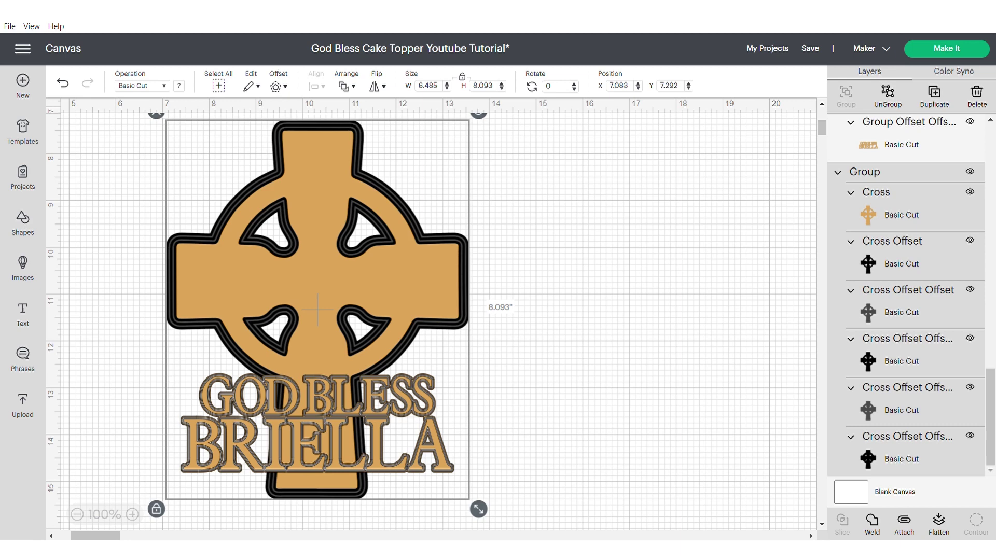
pyautogui.click(901, 264)
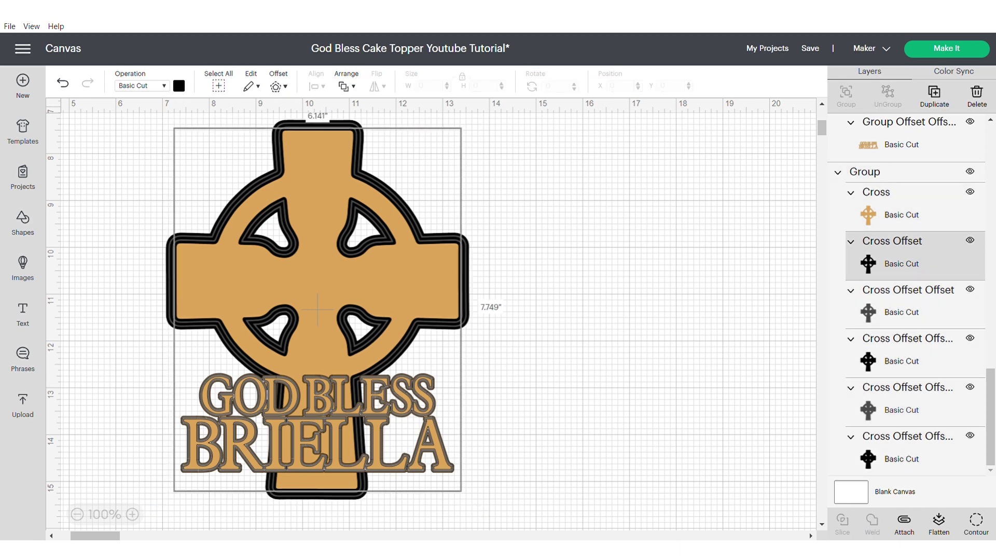
pyautogui.click(141, 86)
pyautogui.click(179, 86)
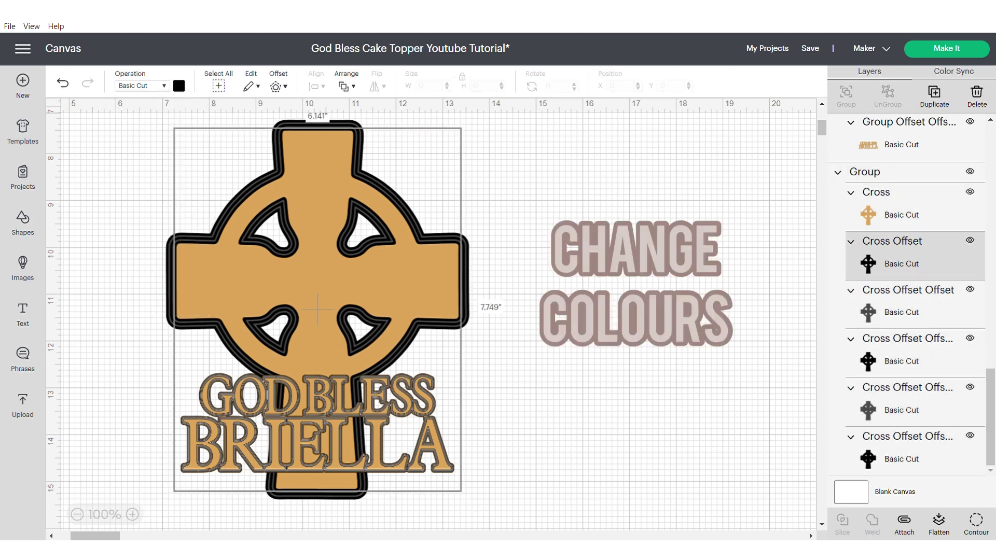
pyautogui.click(242, 140)
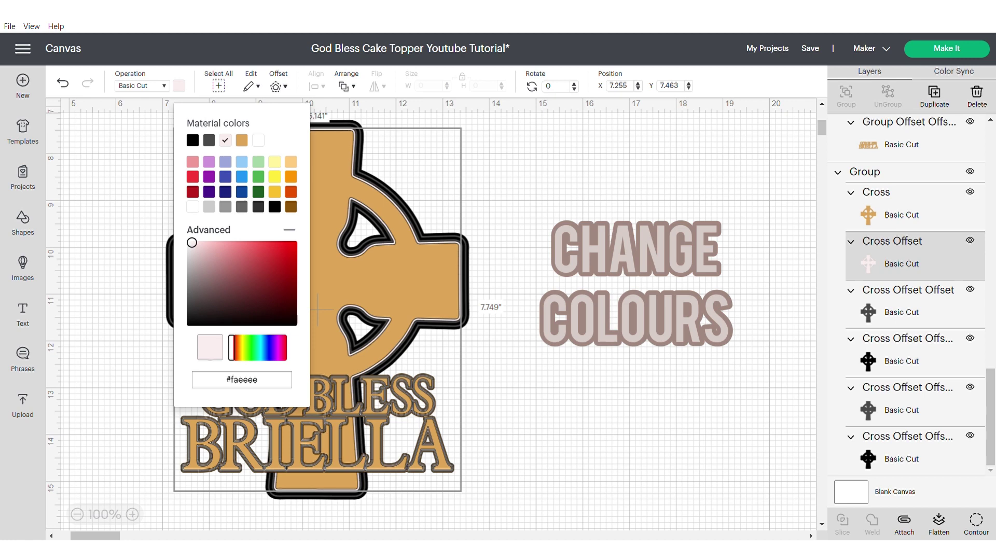
pyautogui.click(901, 313)
pyautogui.click(259, 141)
# Recolour the cross's third offset layer gold, the fourth white and the outermost pale pink #faeeee
pyautogui.click(901, 361)
pyautogui.click(258, 140)
pyautogui.click(902, 410)
pyautogui.click(242, 141)
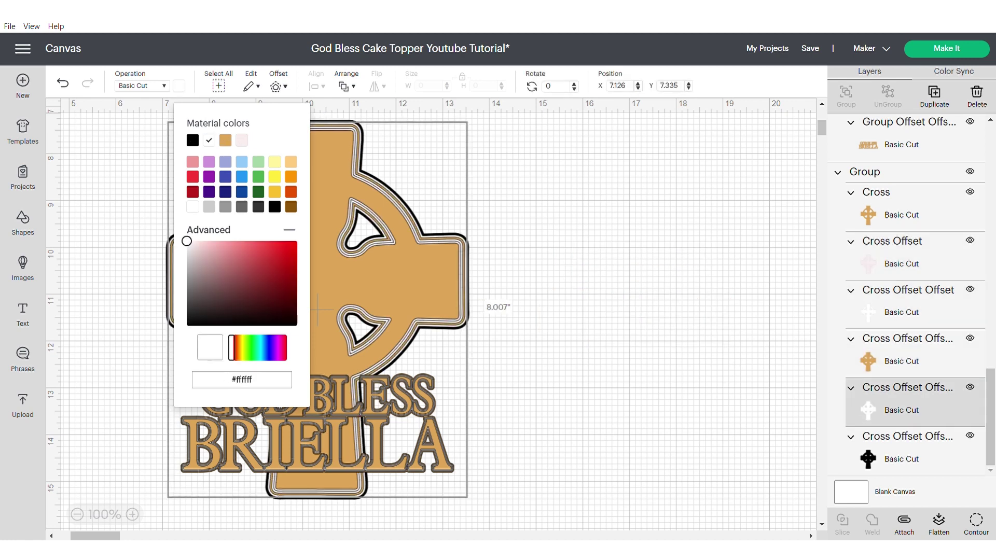
pyautogui.click(902, 459)
pyautogui.click(241, 141)
# Align the whole cross group and lettering group centred horizontally and group them as one topper
pyautogui.click(623, 311)
pyautogui.click(219, 85)
pyautogui.click(316, 86)
pyautogui.click(372, 138)
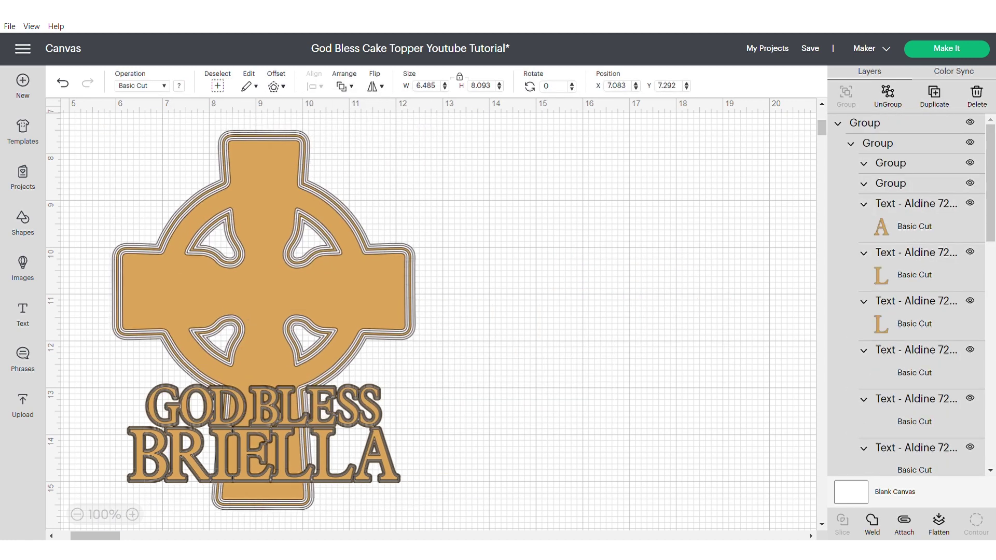
# Duplicate the complete topper group, place the copy beside it and hide the original
pyautogui.rightClick(322, 101)
pyautogui.click(352, 205)
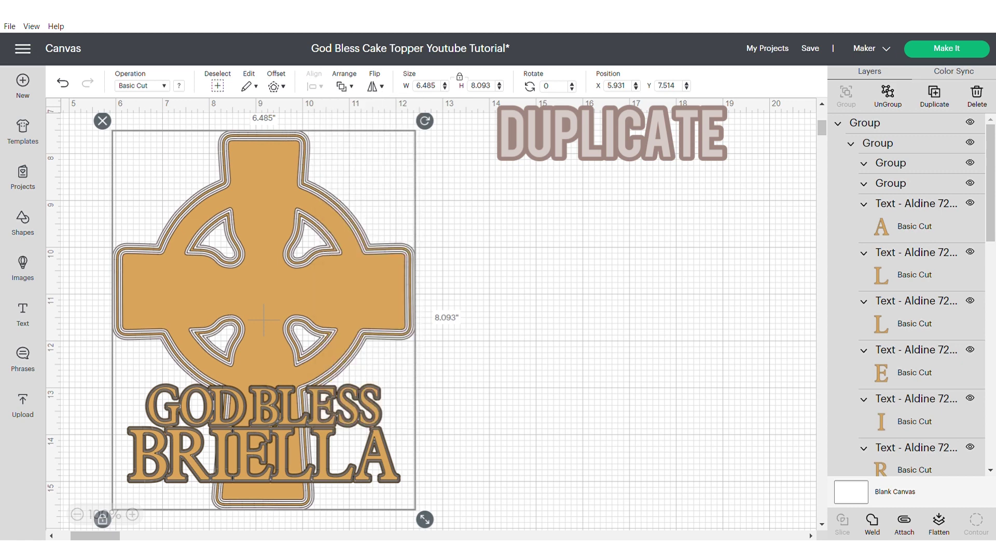
pyautogui.moveTo(276, 332); pyautogui.dragTo(608, 325)
pyautogui.click(263, 320)
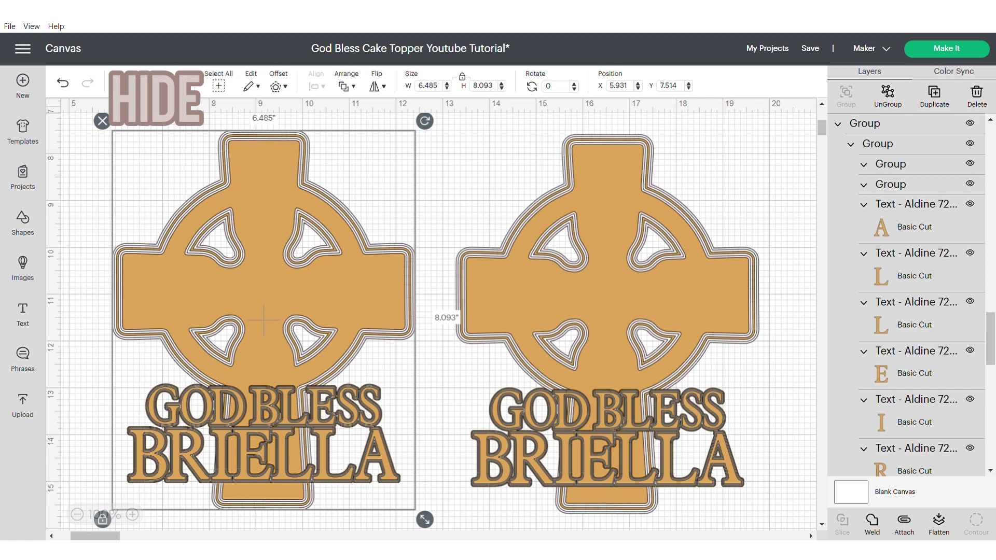
pyautogui.click(970, 123)
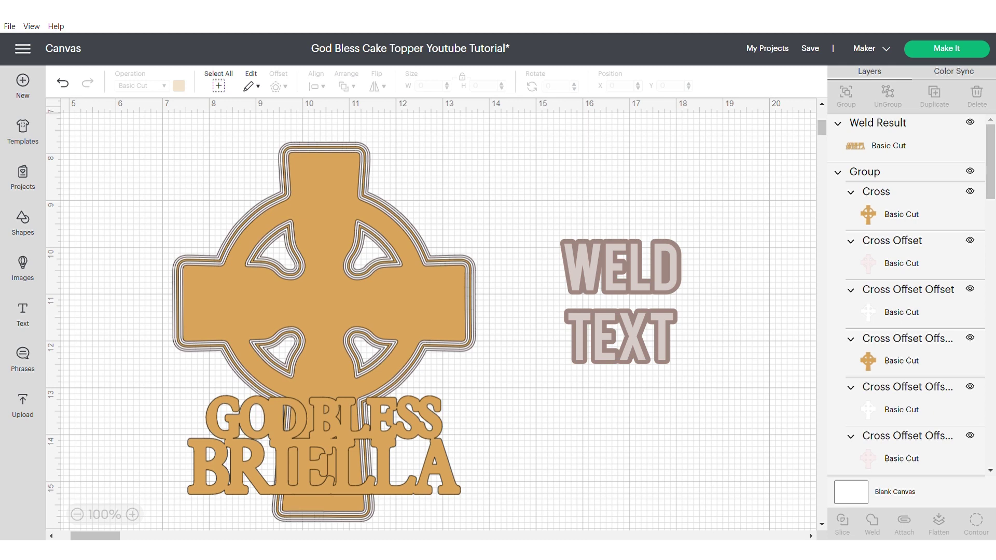
# Weld the merged lettering shape to the topmost gold cross layer
pyautogui.click(324, 447)
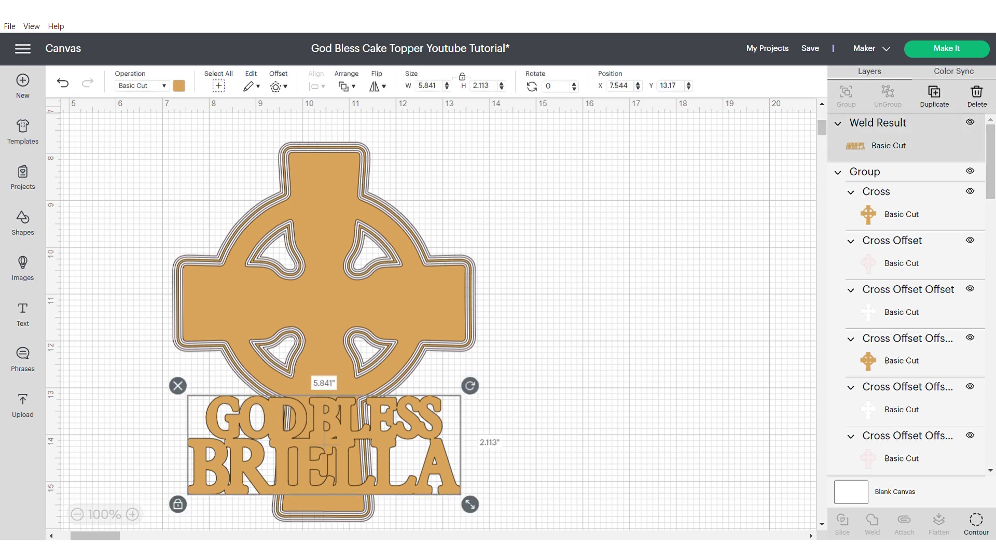
pyautogui.keyDown('ctrl'); pyautogui.click(901, 215); pyautogui.keyUp('ctrl')
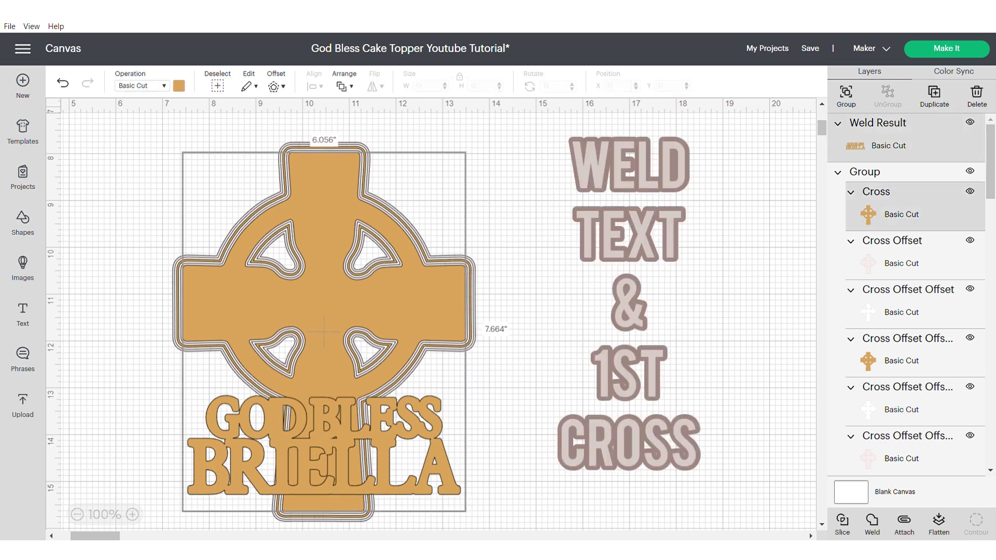
pyautogui.click(871, 524)
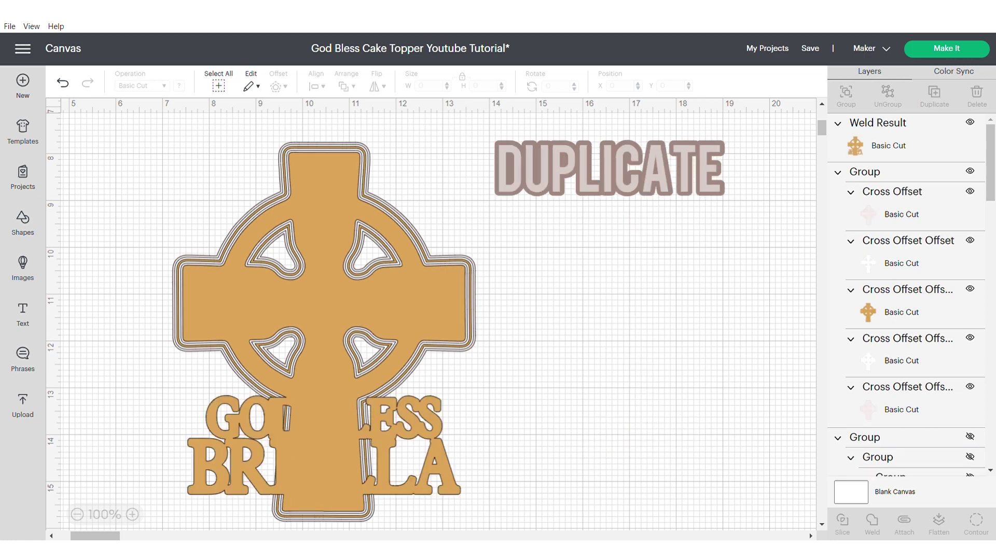
# Duplicate the gold welded cross-and-lettering shape and place the copy beside the original cross stack
pyautogui.rightClick(881, 129)
pyautogui.click(871, 269)
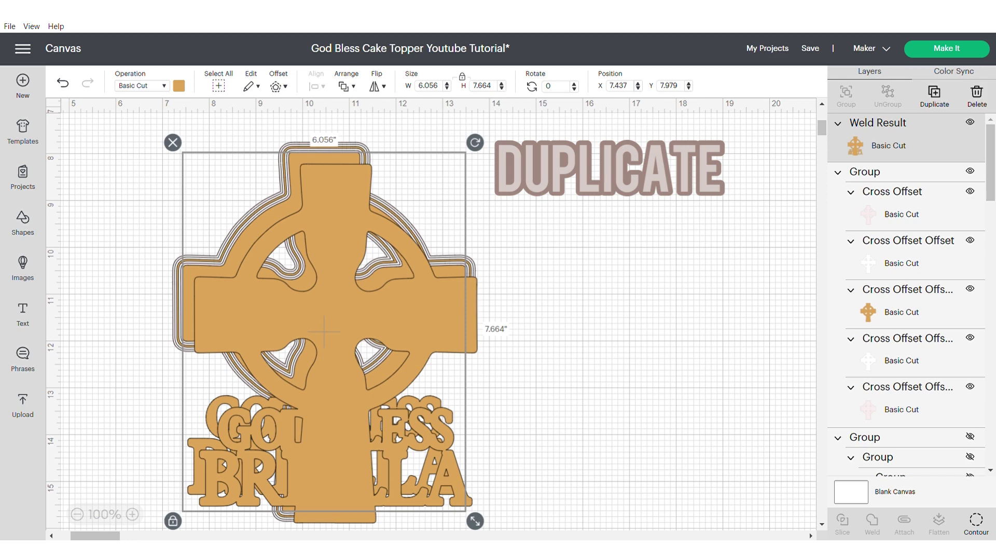
pyautogui.moveTo(337, 311); pyautogui.dragTo(651, 307)
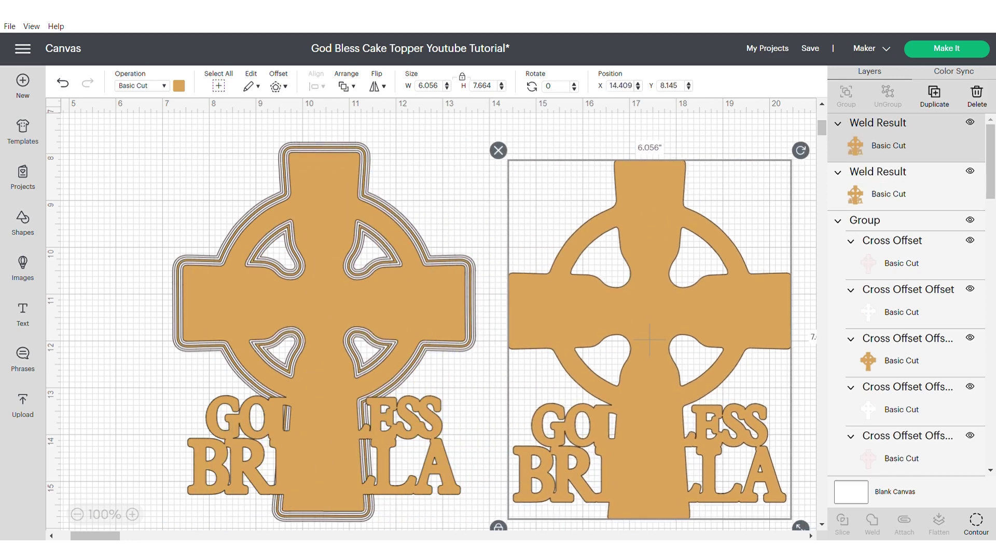
pyautogui.click(347, 86)
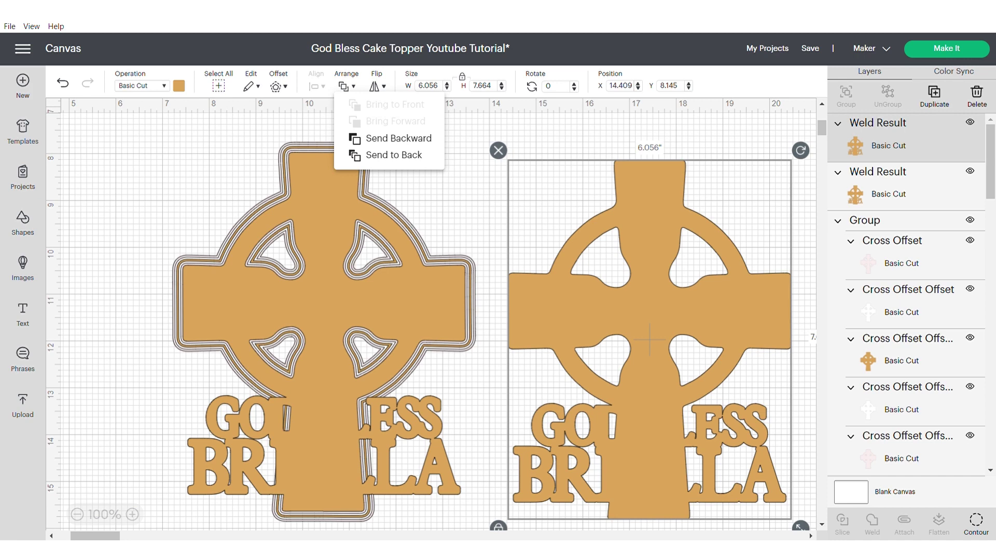
pyautogui.moveTo(648, 311); pyautogui.dragTo(653, 315)
# Weld the gold cross-and-lettering shape to the cross's innermost pale pink offset layer
pyautogui.click(332, 311)
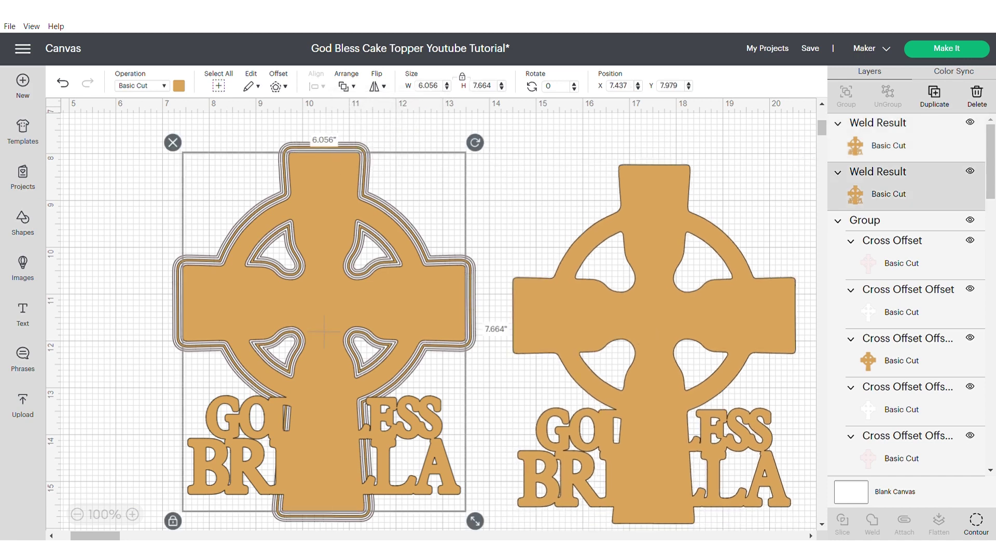
pyautogui.keyDown('ctrl'); pyautogui.click(901, 263); pyautogui.keyUp('ctrl')
pyautogui.click(872, 524)
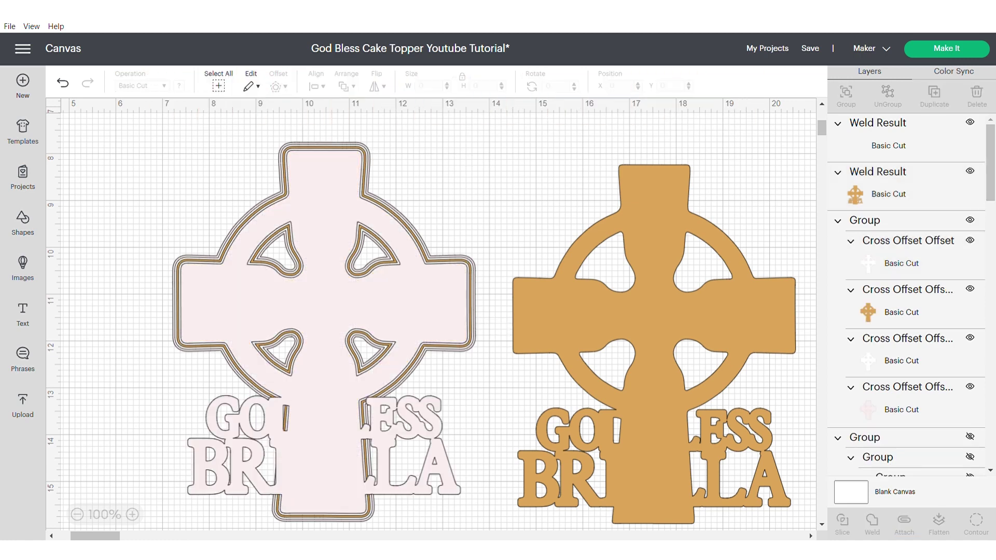
# Duplicate the pale pink welded shape, place the copy over the separate gold welded shape and send it behind
pyautogui.rightClick(402, 312)
pyautogui.click(444, 262)
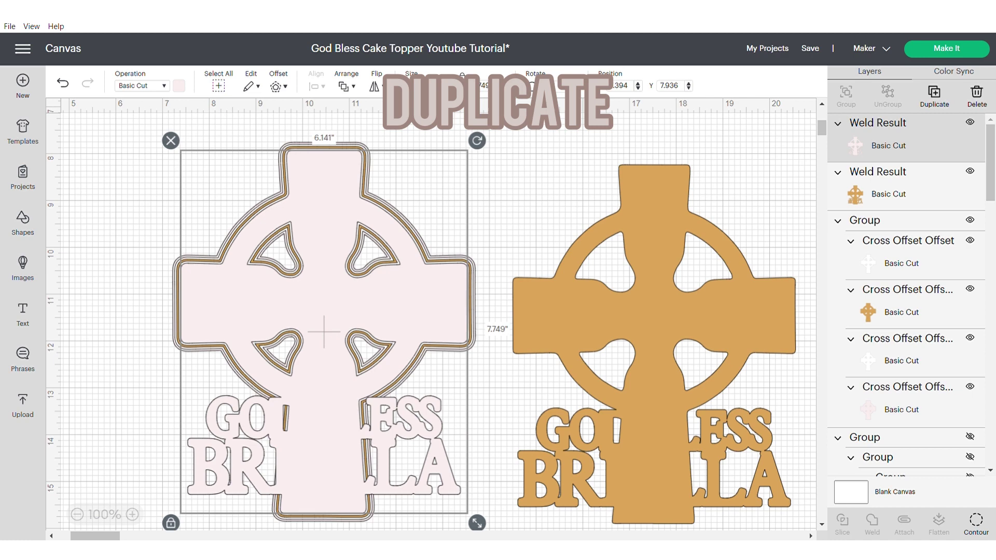
pyautogui.moveTo(324, 332); pyautogui.dragTo(651, 339)
pyautogui.rightClick(669, 343)
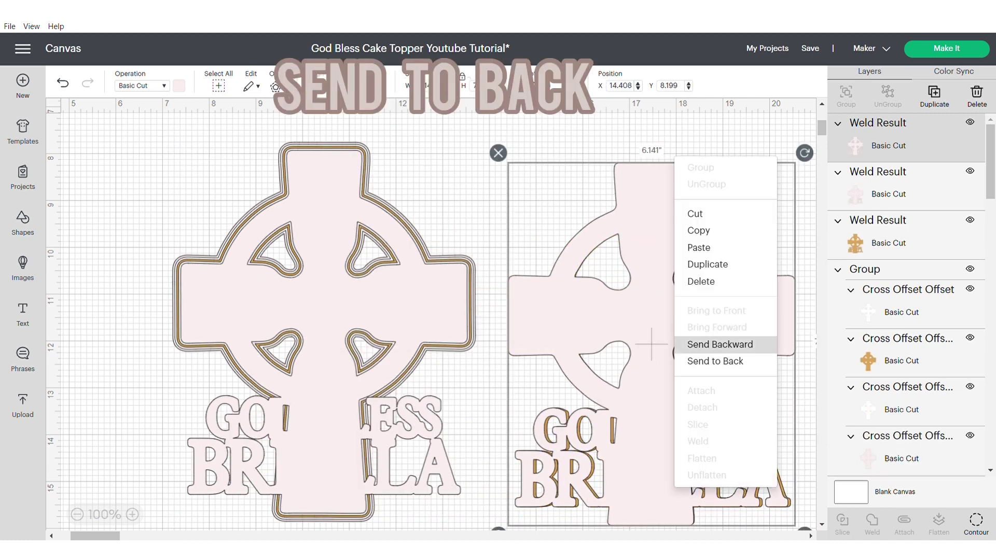
pyautogui.click(706, 346)
pyautogui.rightClick(702, 345)
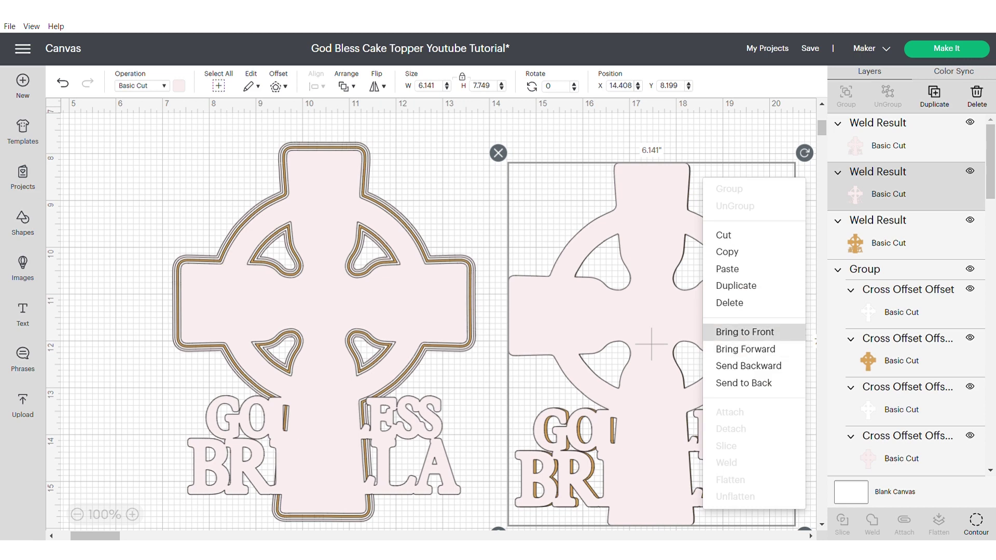
pyautogui.click(749, 365)
pyautogui.moveTo(669, 332); pyautogui.dragTo(667, 333)
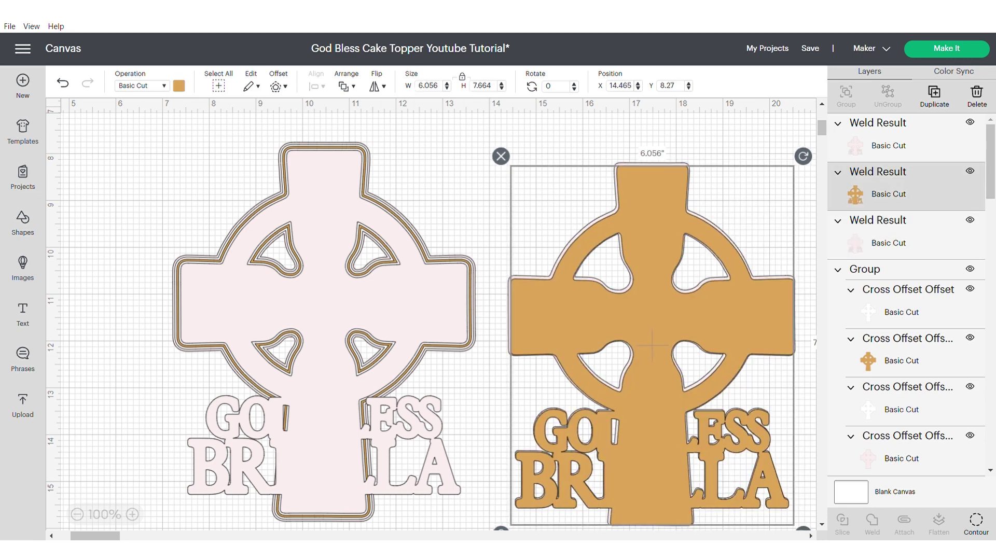
# Move the outermost pale pink welded shape onto the other welded layers and send it to the back
pyautogui.click(324, 311)
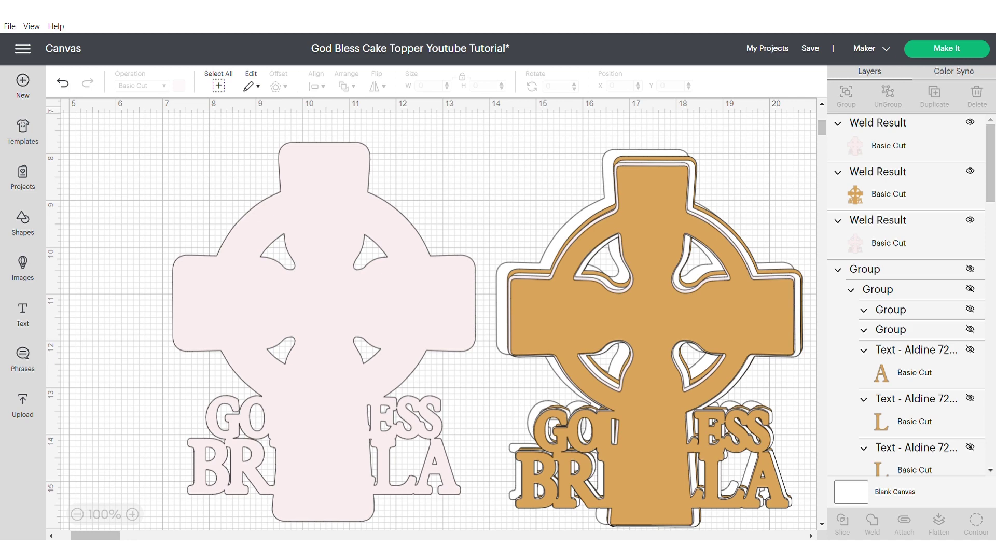
pyautogui.moveTo(324, 331); pyautogui.dragTo(582, 341)
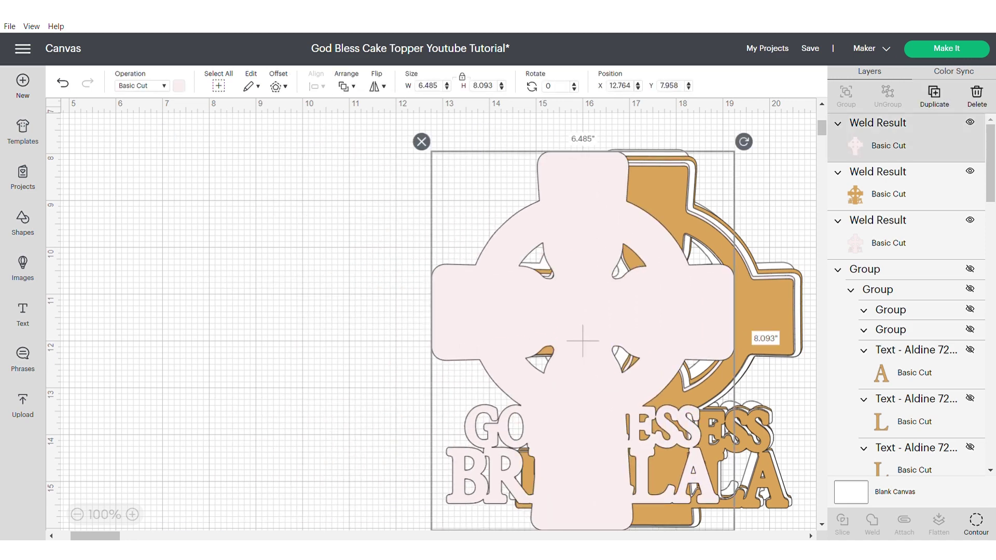
pyautogui.click(347, 86)
pyautogui.click(379, 153)
# Centre-align all the welded layers on one another and group them as one stack
pyautogui.moveTo(297, 171); pyautogui.dragTo(685, 420)
pyautogui.click(313, 85)
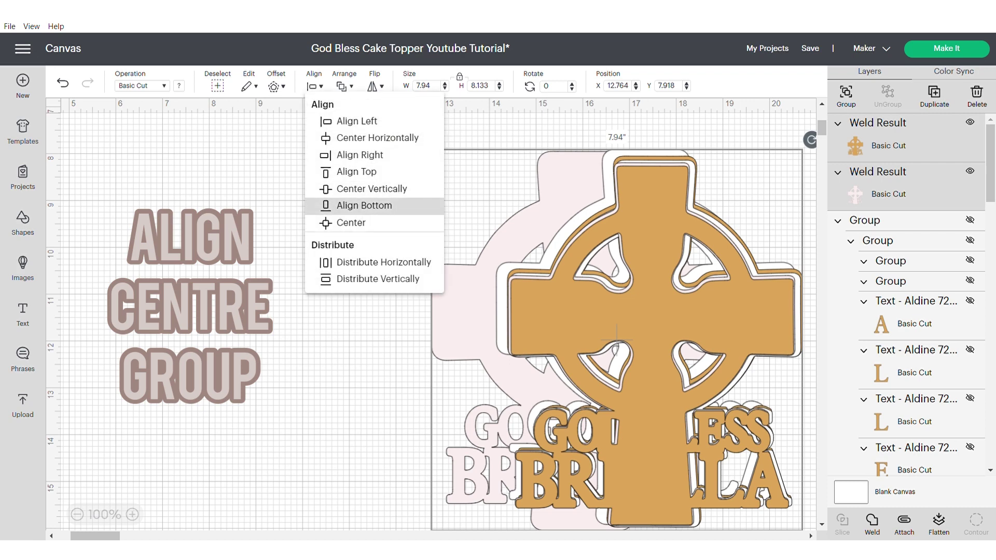
pyautogui.click(337, 223)
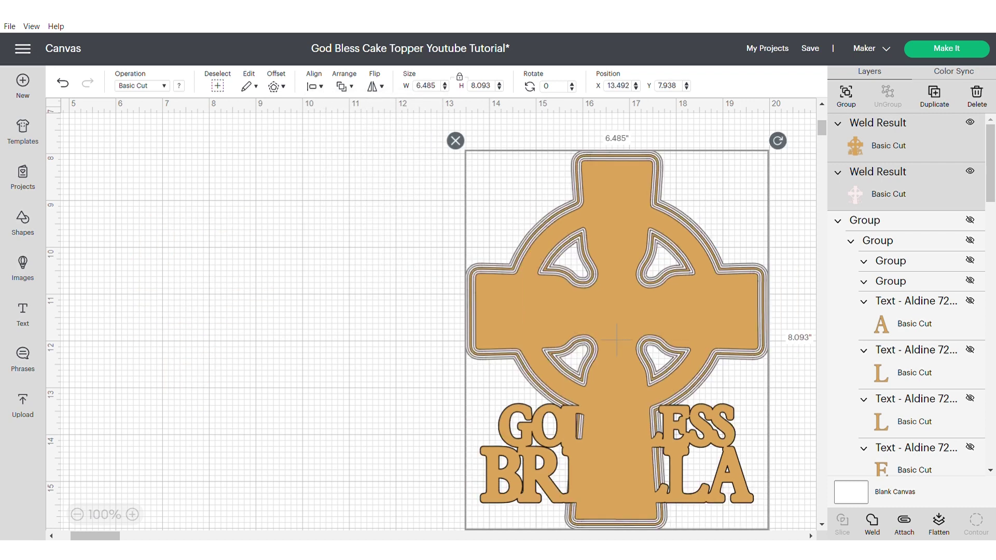
pyautogui.hotkey('ctrl', 'g')
pyautogui.moveTo(617, 311); pyautogui.dragTo(269, 343)
# Unhide the original topper group and arrange it side by side with the welded stack
pyautogui.scroll(-6, 906, 294)
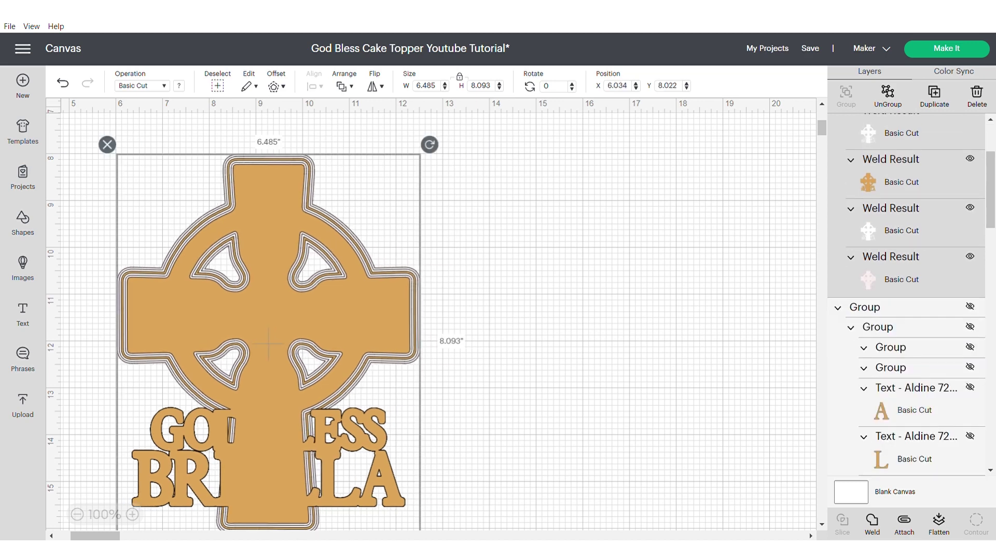
pyautogui.scroll(2, 906, 294)
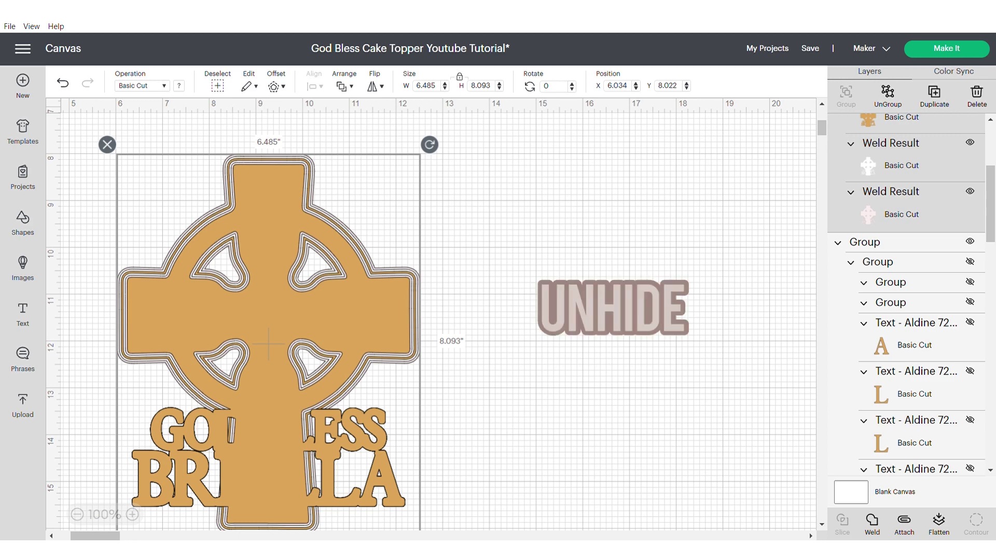
pyautogui.click(970, 241)
pyautogui.moveTo(280, 317); pyautogui.dragTo(86, 291)
pyautogui.moveTo(312, 292); pyautogui.dragTo(572, 307)
pyautogui.moveTo(207, 344); pyautogui.dragTo(215, 335)
# Ungroup the original topper and duplicate its solid gold lettering shape, placing all the lettering clear of the cross
pyautogui.rightClick(501, 111)
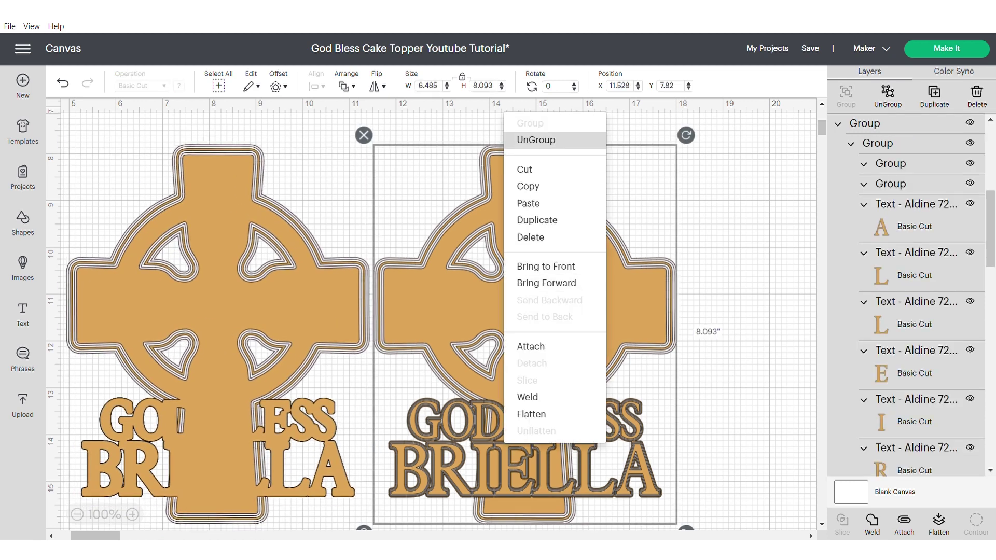
pyautogui.press('Escape')
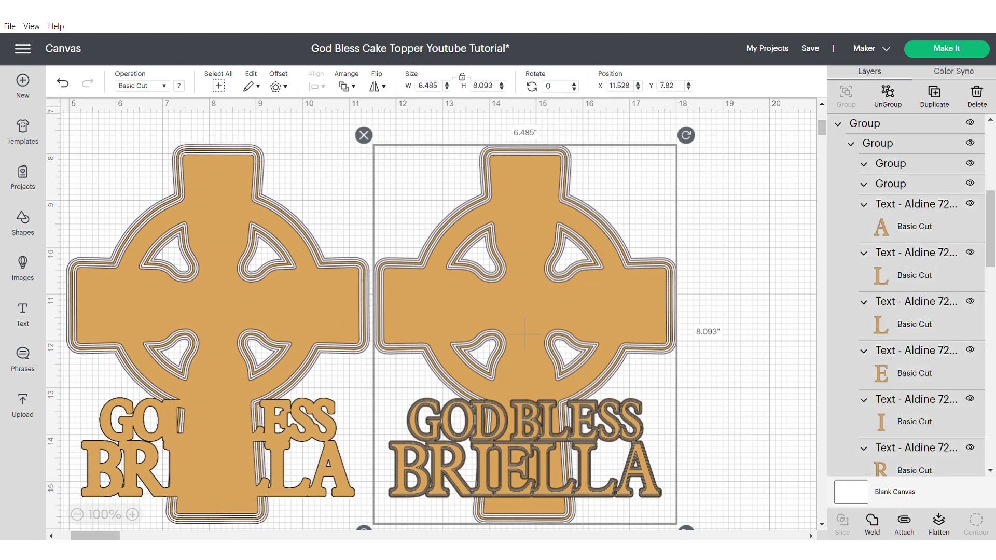
pyautogui.hotkey('ctrl', 'z')
pyautogui.hotkey('ctrl', 'v')
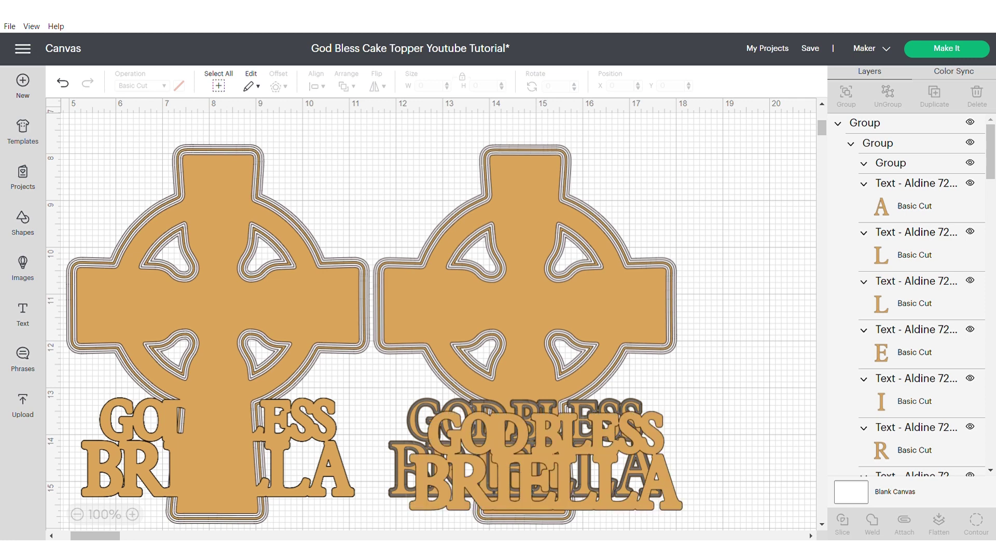
pyautogui.moveTo(545, 460); pyautogui.dragTo(646, 456)
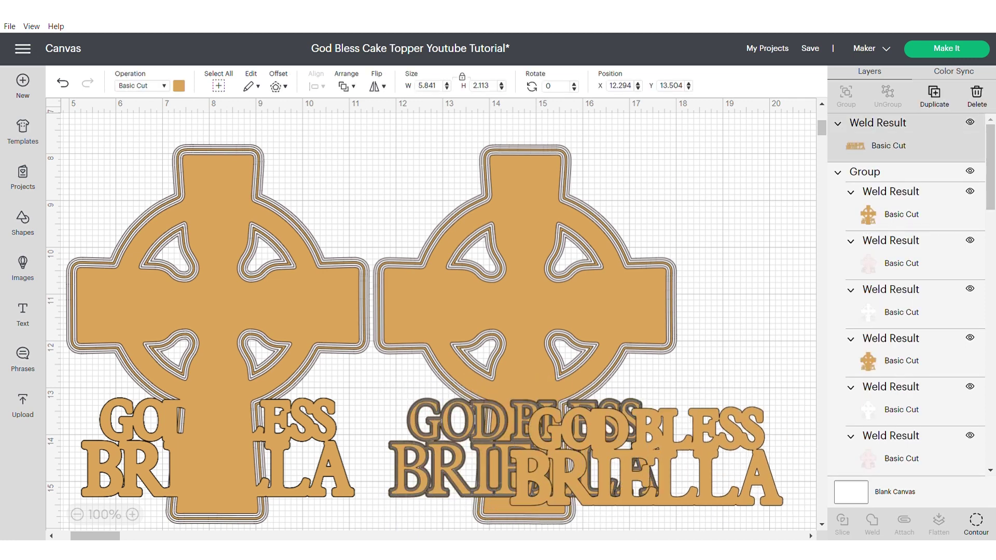
pyautogui.moveTo(450, 463); pyautogui.dragTo(709, 467)
# Send the solid gold lettering copy behind the layered lettering and shift the unwelded cross stack up out of the way
pyautogui.rightClick(680, 455)
pyautogui.rightClick(638, 134)
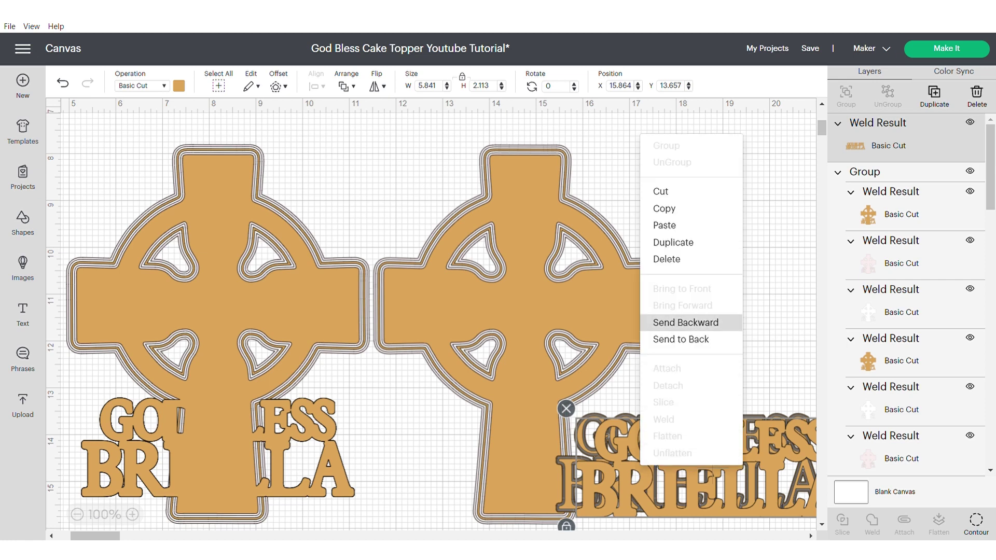
pyautogui.click(674, 322)
pyautogui.moveTo(524, 306); pyautogui.dragTo(486, 242)
pyautogui.click(218, 306)
pyautogui.scroll(-1, 436, 322)
pyautogui.moveTo(95, 536); pyautogui.dragTo(110, 536)
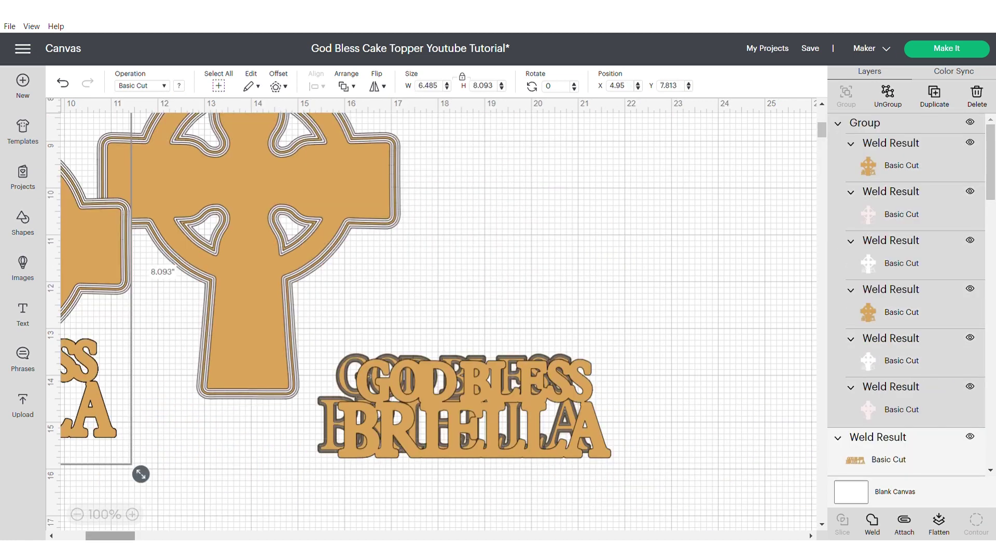
pyautogui.click(423, 430)
pyautogui.rightClick(422, 430)
pyautogui.click(463, 305)
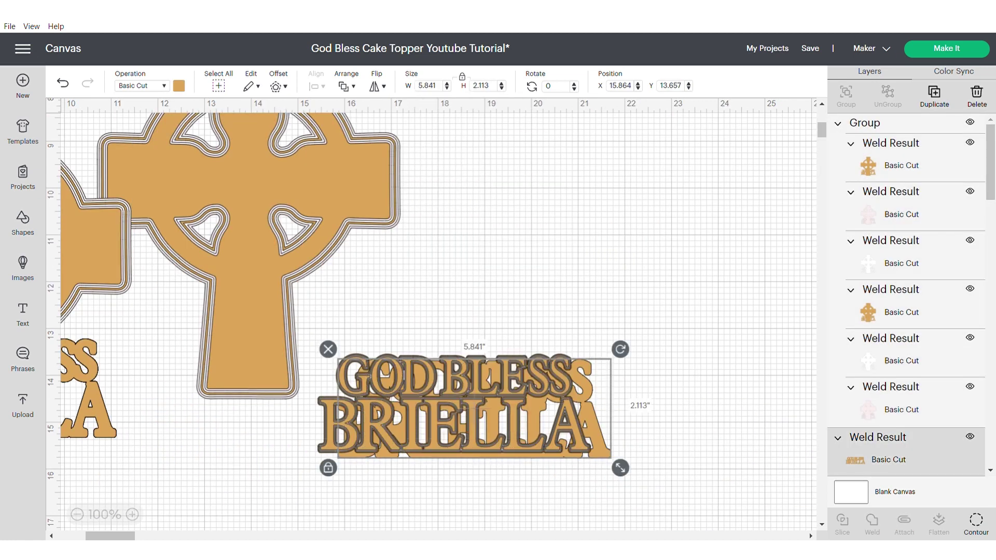
# Centre-align the layered lettering with its solid gold backing and group them together
pyautogui.moveTo(691, 459); pyautogui.dragTo(354, 239)
pyautogui.moveTo(641, 417); pyautogui.dragTo(524, 415)
pyautogui.click(317, 86)
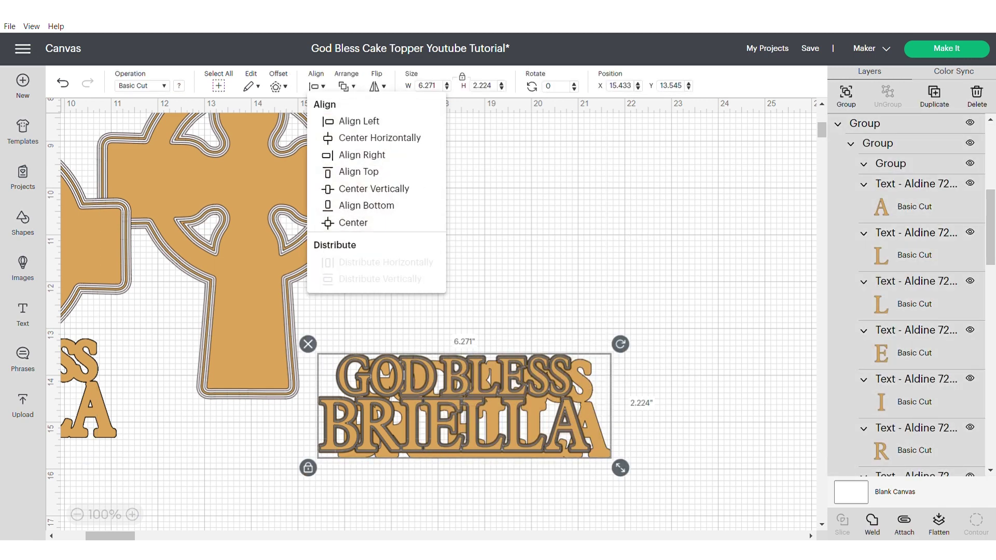
pyautogui.click(353, 222)
pyautogui.hotkey('ctrl', 'g')
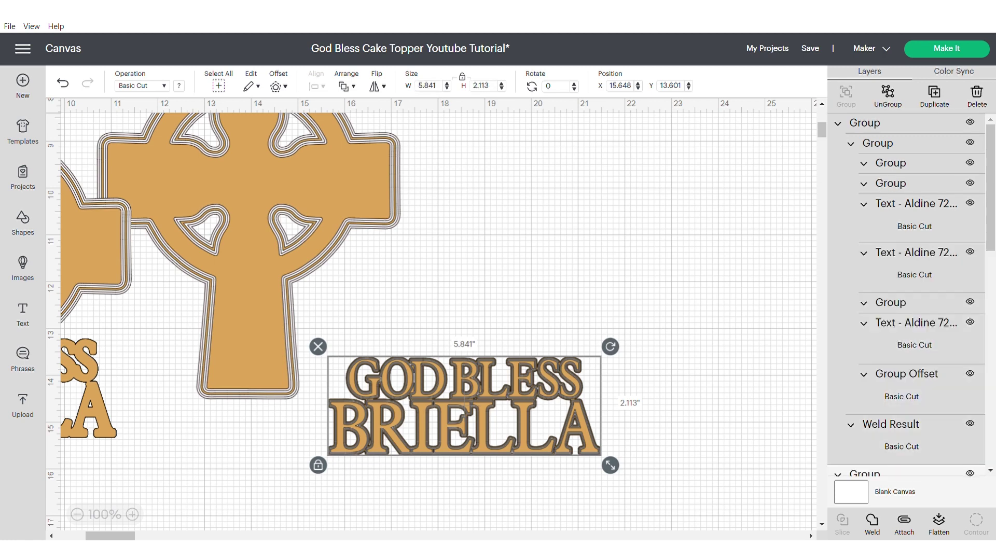
# Move the lettering group onto the lower part of the welded cross stack, over the matching welded letters
pyautogui.moveTo(110, 536); pyautogui.dragTo(93, 536)
pyautogui.hscroll(-1, 439, 314)
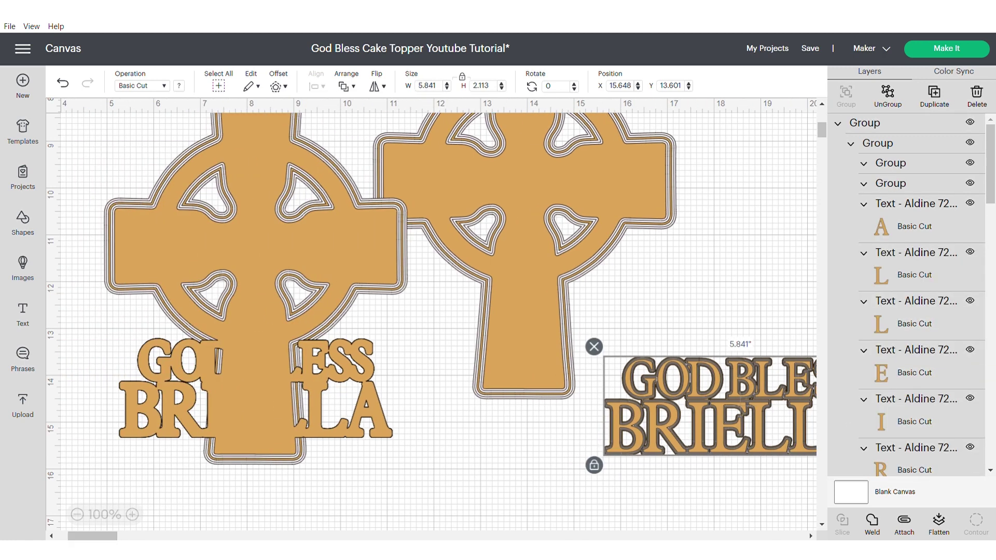
pyautogui.moveTo(710, 410); pyautogui.dragTo(210, 401)
pyautogui.moveTo(250, 372); pyautogui.dragTo(252, 373)
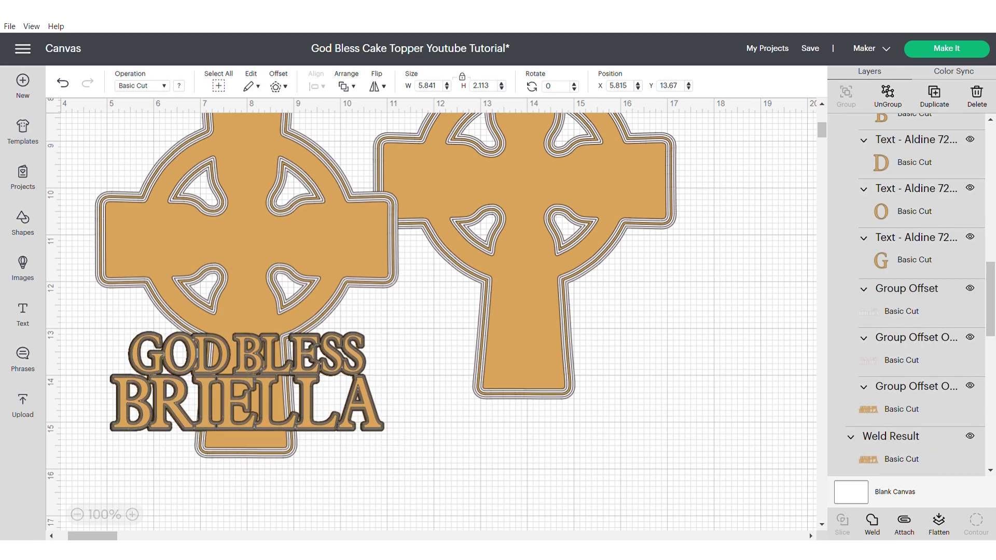
# Ungroup the unwelded cross stack and delete its offset layers, keeping only the plain gold cross
pyautogui.moveTo(544, 212); pyautogui.dragTo(586, 320)
pyautogui.rightClick(630, 311)
pyautogui.click(663, 168)
pyautogui.click(611, 309)
pyautogui.press('Delete')
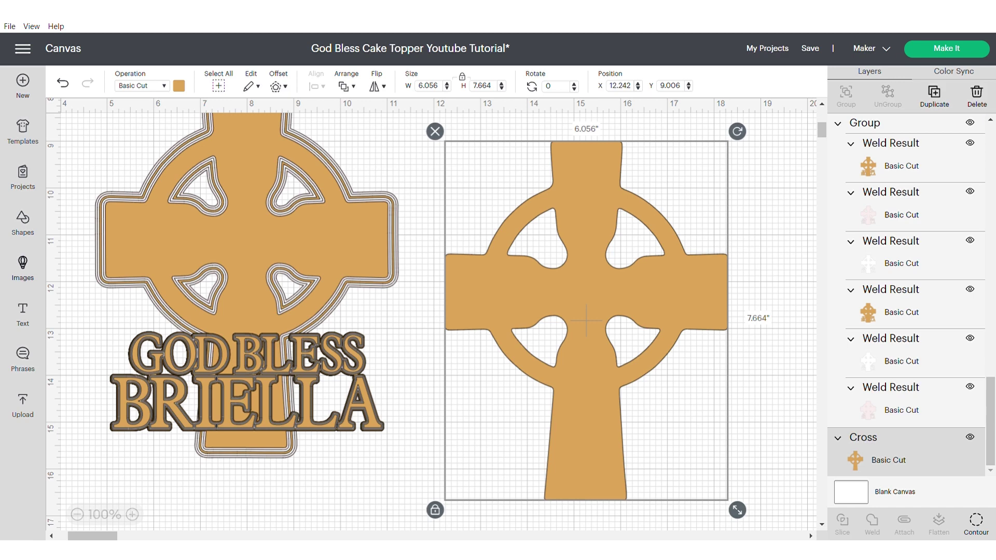
# Shift the welded stack lower on the canvas and position the plain gold cross over it
pyautogui.moveTo(244, 249); pyautogui.dragTo(296, 305)
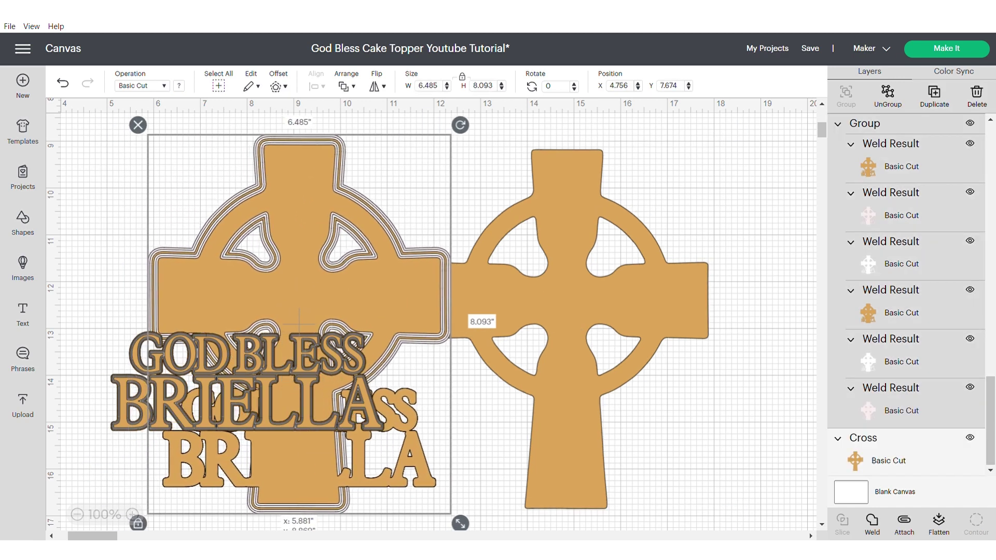
pyautogui.moveTo(565, 306); pyautogui.dragTo(290, 300)
pyautogui.click(290, 300)
# Position the lettering group over the welded letters on the repositioned cross stack
pyautogui.moveTo(242, 399); pyautogui.dragTo(309, 450)
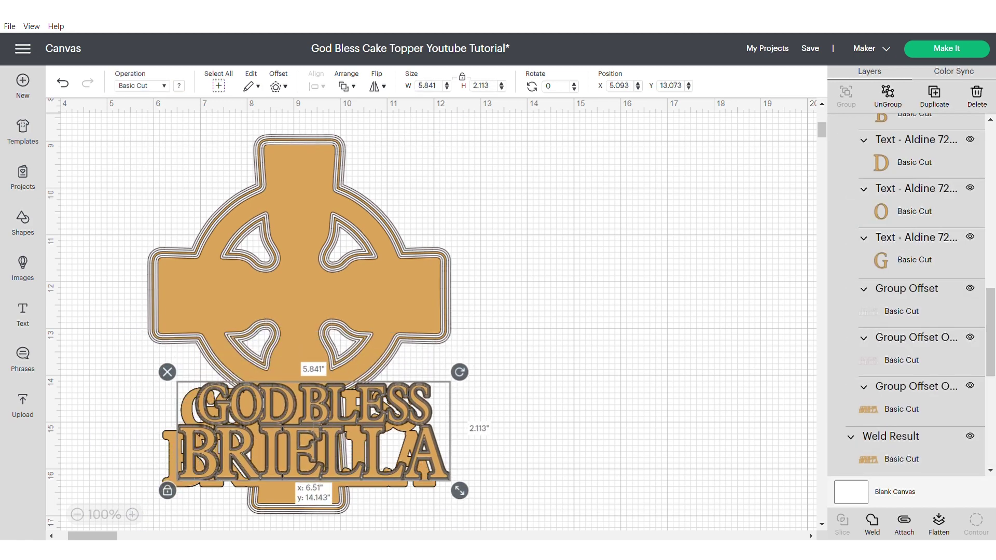
pyautogui.moveTo(359, 403); pyautogui.dragTo(345, 409)
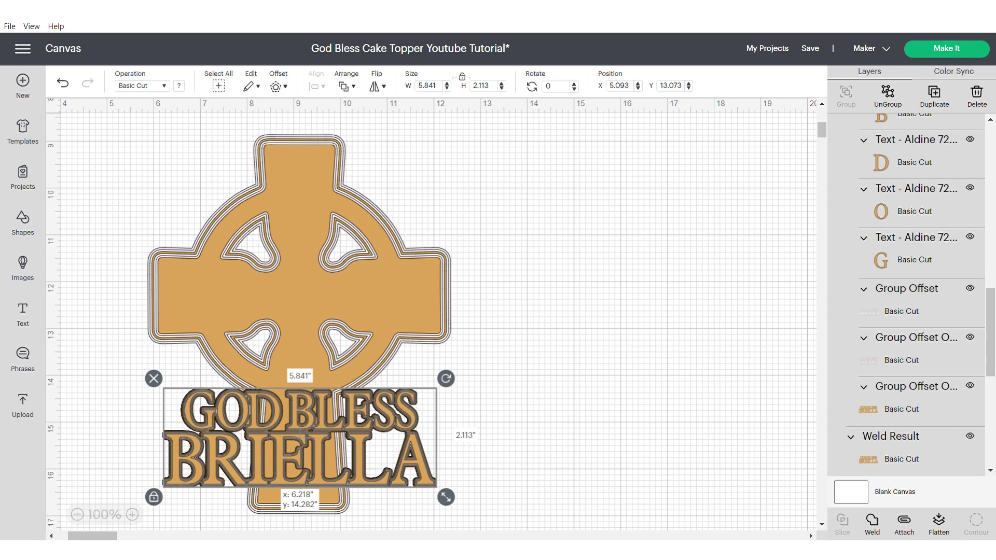
pyautogui.click(545, 373)
pyautogui.moveTo(302, 435); pyautogui.dragTo(302, 435)
pyautogui.moveTo(345, 410); pyautogui.dragTo(345, 409)
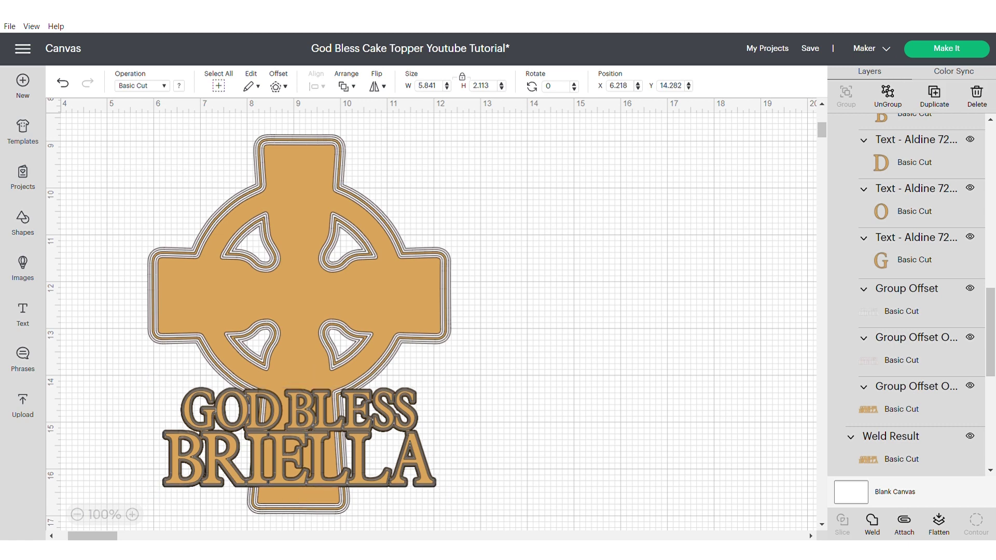
# Group the whole topper at 6 inches wide and add a duplicate of its pale pink back layer over it
pyautogui.moveTo(83, 164); pyautogui.dragTo(502, 458)
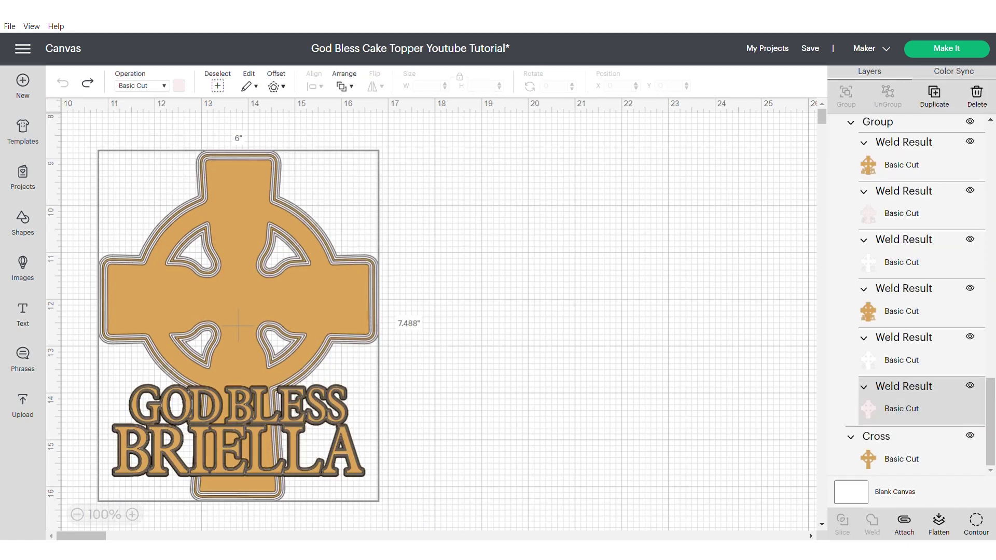
pyautogui.hotkey('ctrl', 'v')
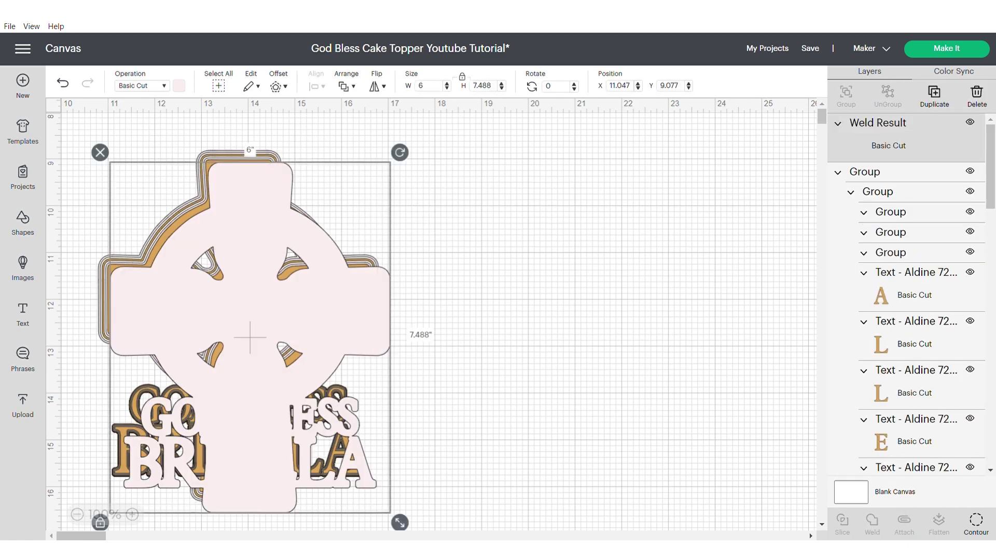
pyautogui.moveTo(249, 291); pyautogui.dragTo(241, 282)
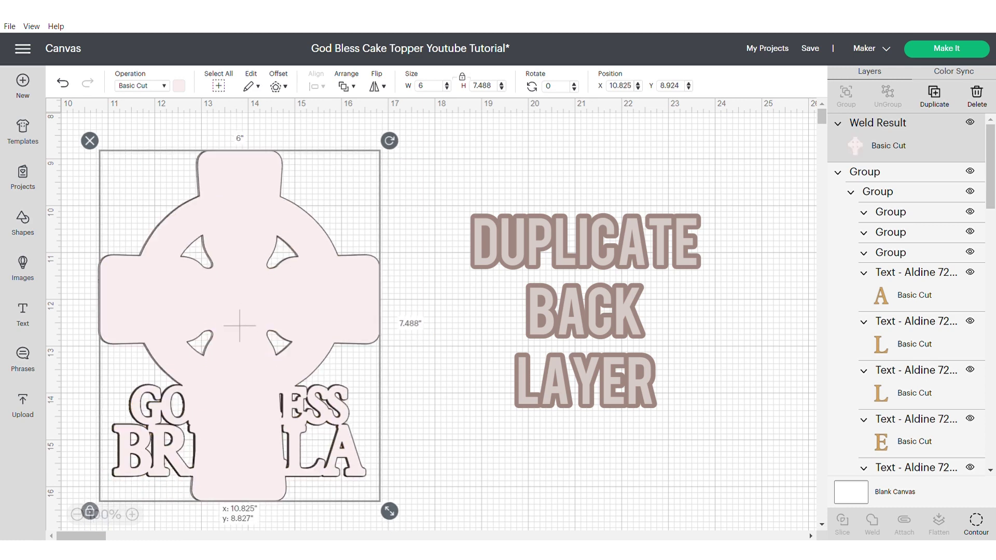
# Send the duplicated pale pink back layer behind the whole topper
pyautogui.rightClick(333, 136)
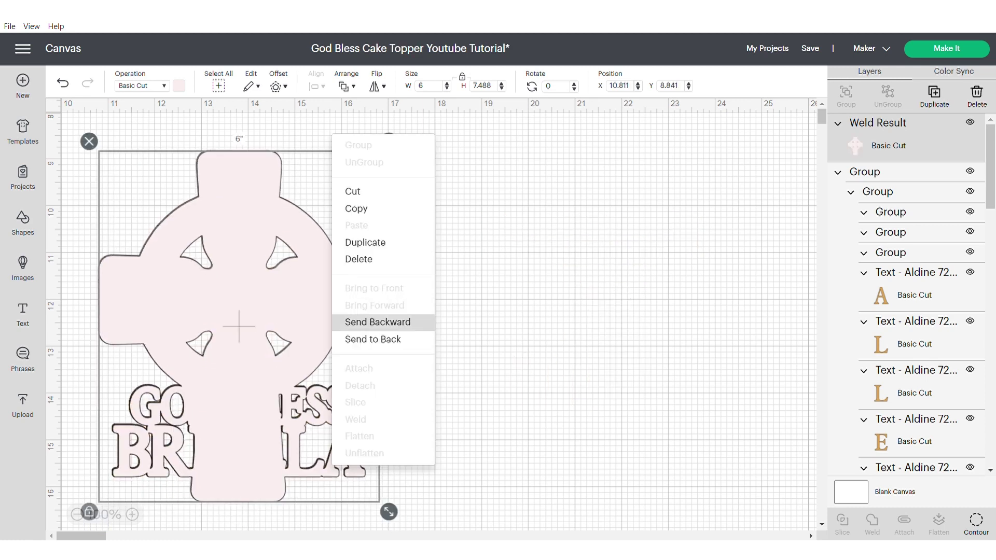
pyautogui.click(377, 322)
pyautogui.rightClick(328, 139)
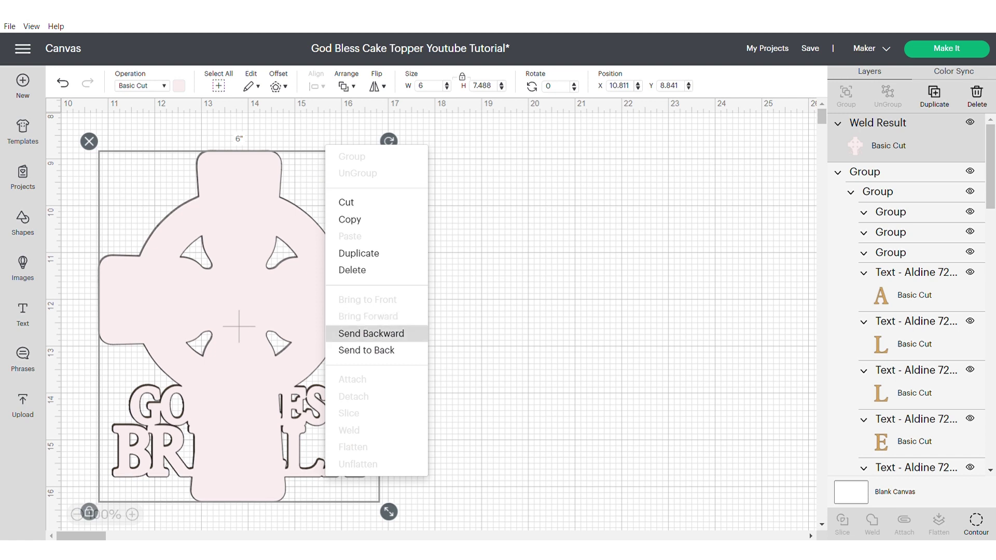
pyautogui.click(371, 334)
pyautogui.click(664, 200)
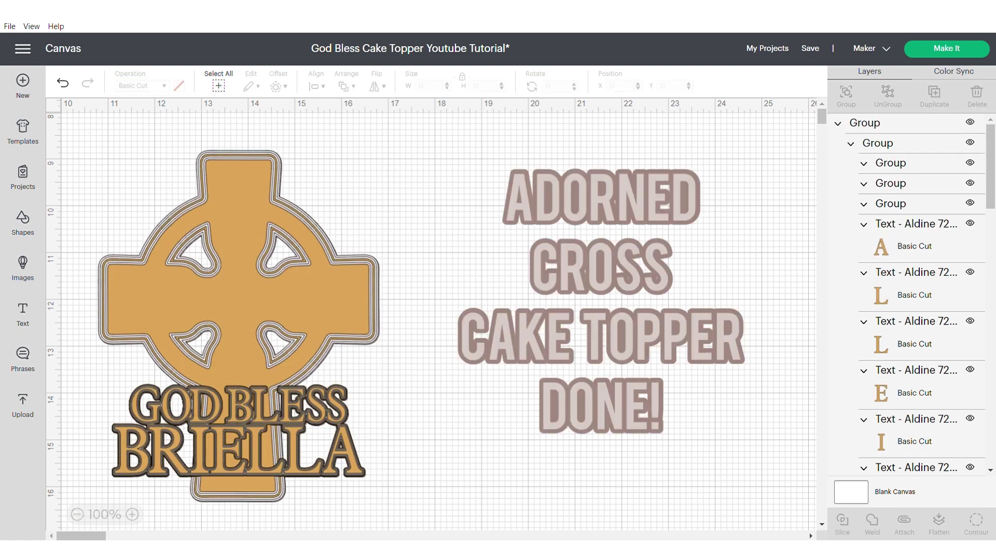